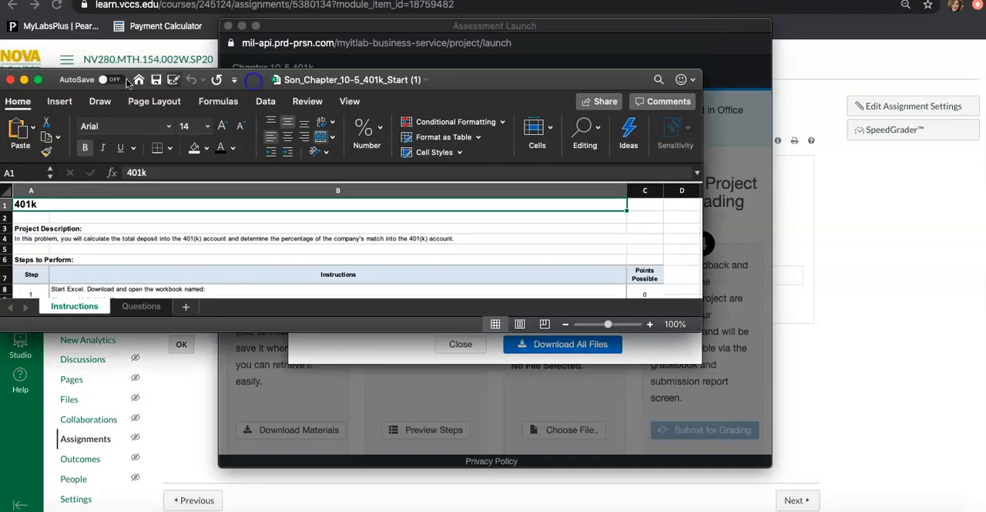
- Enlarge the 401k workbook window and shade the step 1 number cell on the Instructions sheet light blue
{"action": "left_click", "coordinate": [34, 80]}
{"action": "scroll", "coordinate": [194, 278], "scroll_direction": "up", "scroll_amount": 5}
{"action": "scroll", "coordinate": [194, 277], "scroll_direction": "up", "scroll_amount": 3}
{"action": "scroll", "coordinate": [194, 277], "scroll_direction": "left", "scroll_amount": 3}
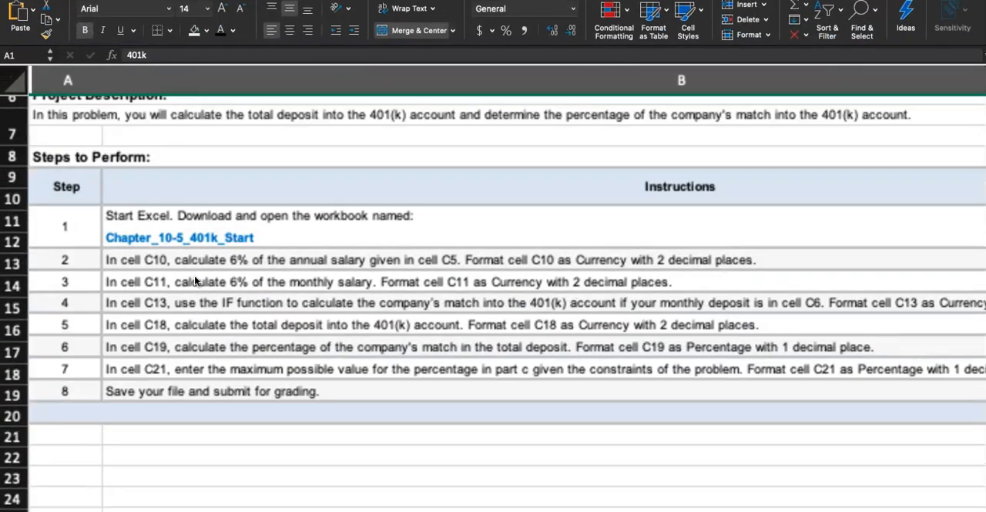
{"action": "left_click", "coordinate": [80, 240]}
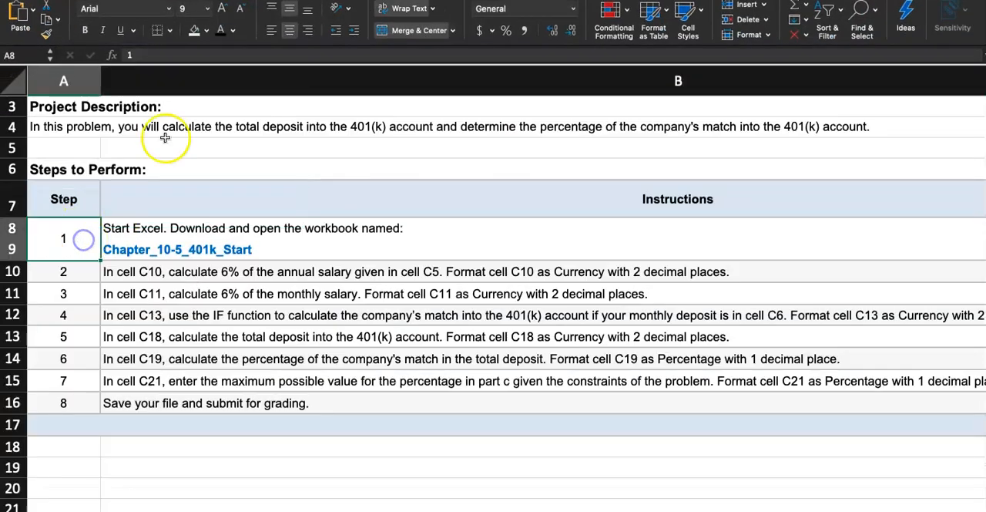
{"action": "left_click", "coordinate": [207, 31]}
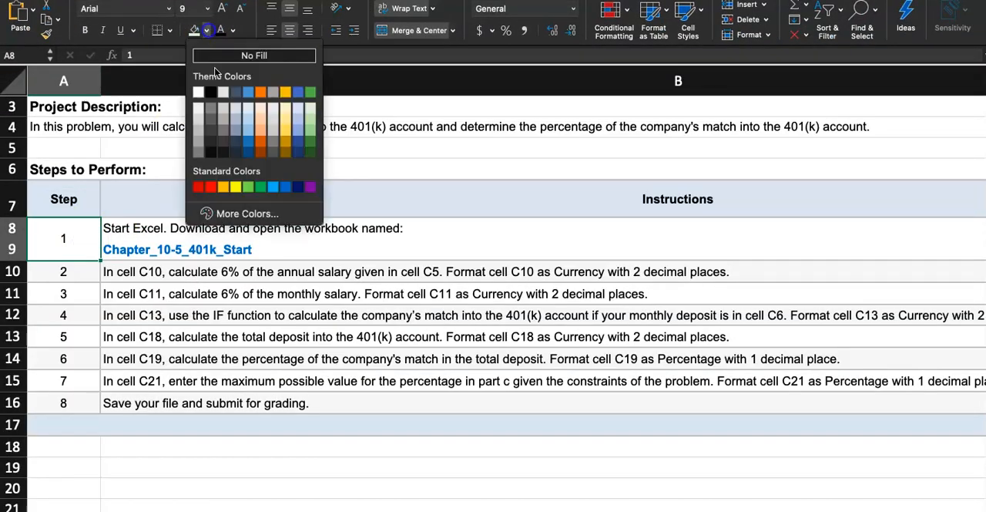
{"action": "left_click", "coordinate": [246, 131]}
{"action": "left_click", "coordinate": [220, 280]}
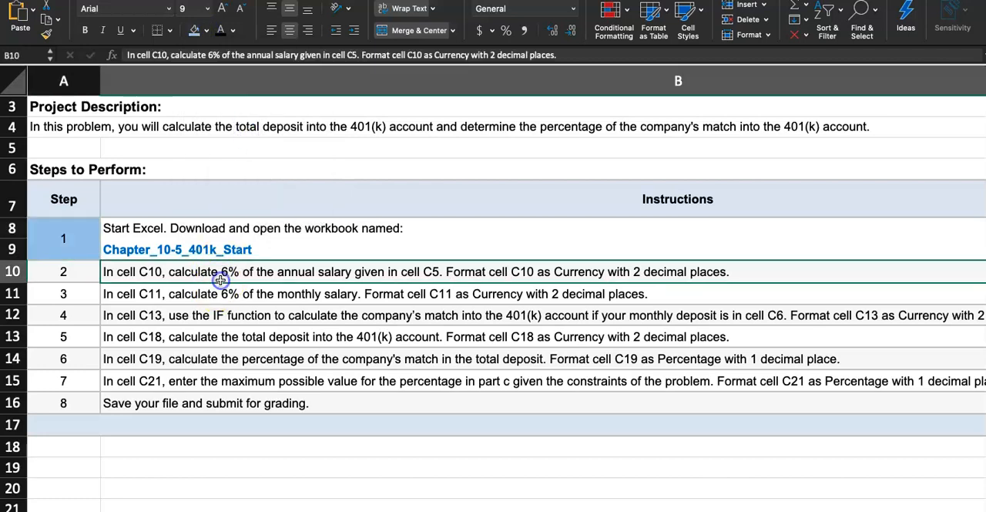
- Read the 401(k) matching rules, parts a to d, and the given annual salary and monthly deposit on the Questions sheet
{"action": "left_click", "coordinate": [80, 271]}
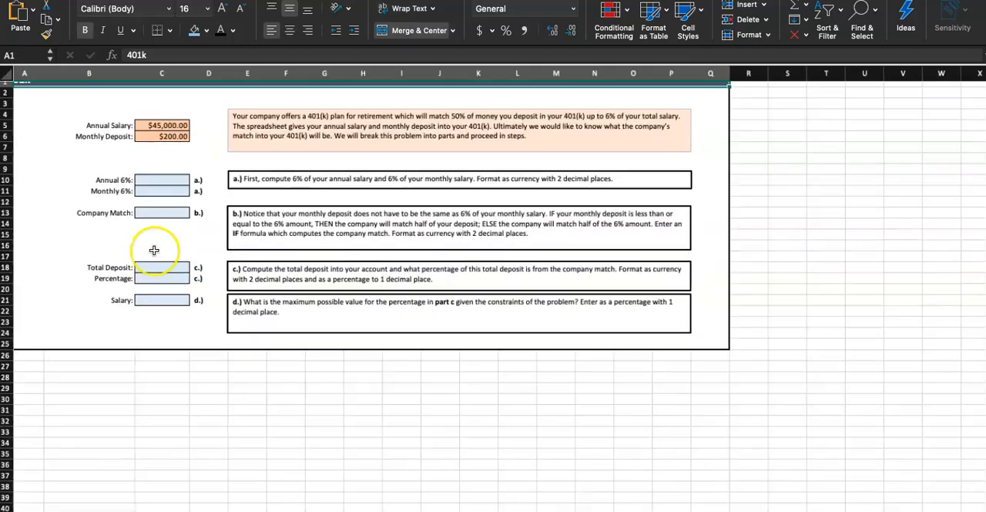
{"action": "scroll", "coordinate": [149, 249], "scroll_direction": "up", "scroll_amount": 5}
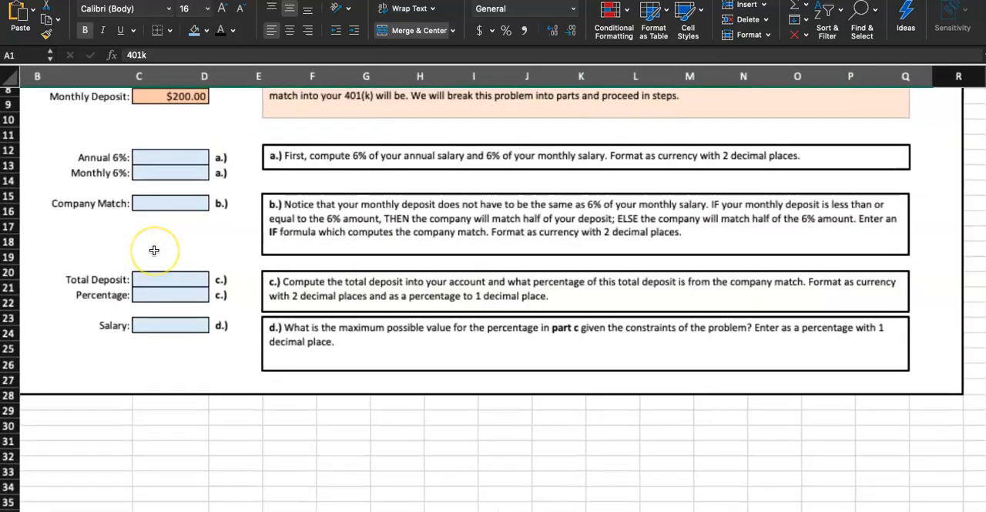
{"action": "scroll", "coordinate": [154, 250], "scroll_direction": "up", "scroll_amount": 5}
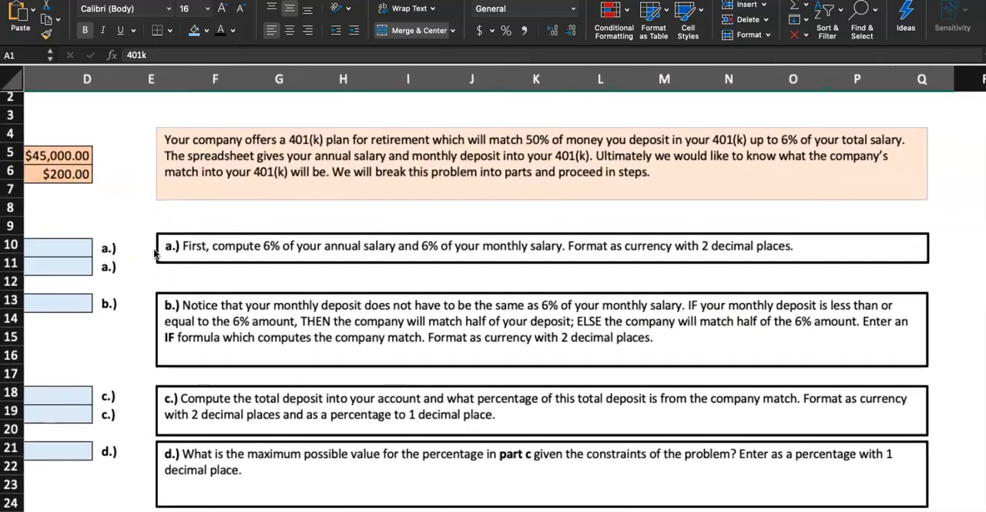
{"action": "scroll", "coordinate": [196, 172], "scroll_direction": "left", "scroll_amount": 3}
{"action": "scroll", "coordinate": [196, 172], "scroll_direction": "up", "scroll_amount": 1}
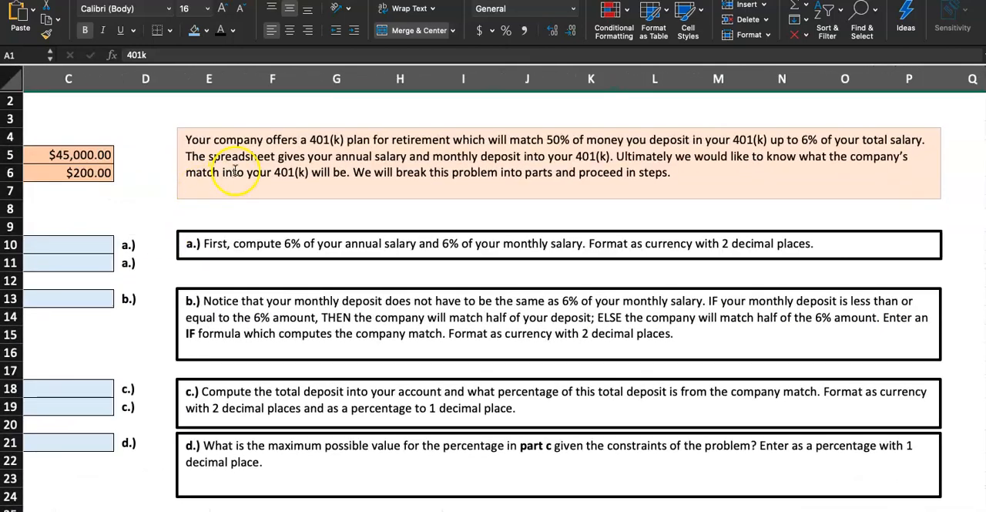
{"action": "scroll", "coordinate": [318, 169], "scroll_direction": "up", "scroll_amount": 3}
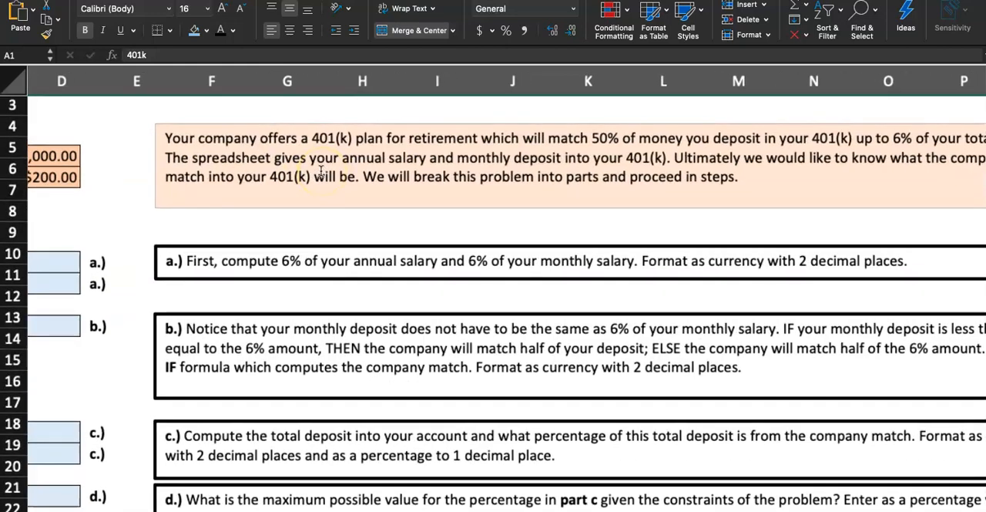
{"action": "scroll", "coordinate": [320, 171], "scroll_direction": "right", "scroll_amount": 3}
{"action": "scroll", "coordinate": [321, 171], "scroll_direction": "left", "scroll_amount": 2}
{"action": "scroll", "coordinate": [321, 171], "scroll_direction": "up", "scroll_amount": 1}
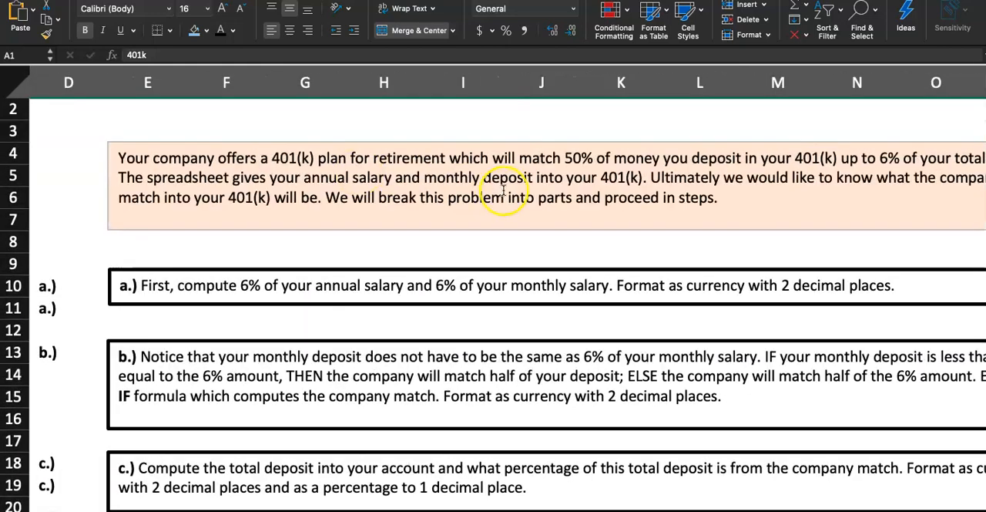
{"action": "scroll", "coordinate": [534, 179], "scroll_direction": "right", "scroll_amount": 2}
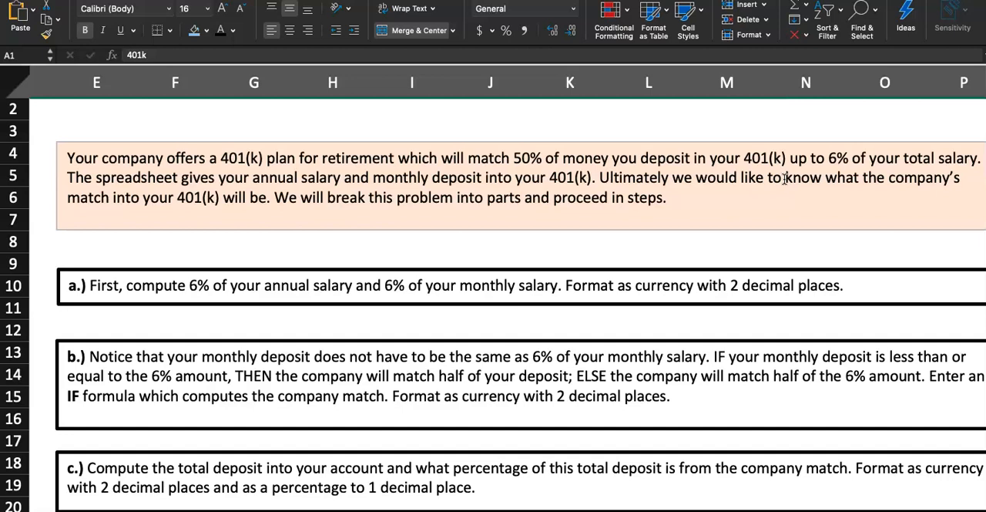
{"action": "left_click", "coordinate": [838, 156]}
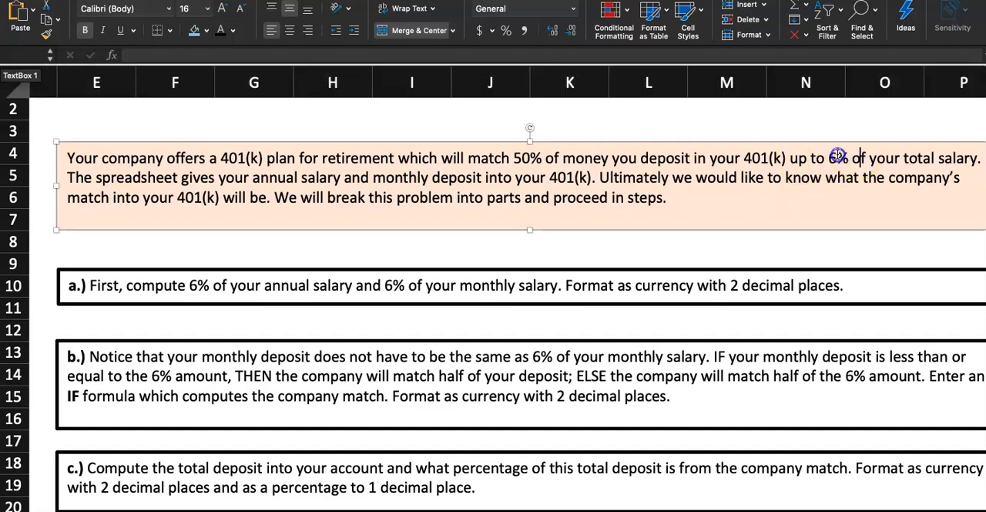
{"action": "left_click", "coordinate": [844, 179]}
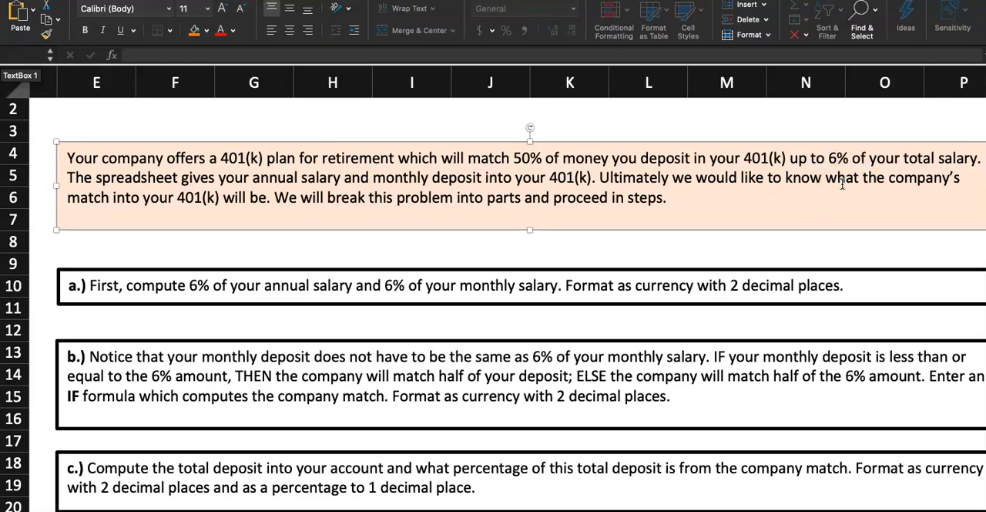
{"action": "left_click_drag", "start_coordinate": [850, 158], "coordinate": [833, 156]}
{"action": "left_click", "coordinate": [817, 182]}
{"action": "scroll", "coordinate": [801, 193], "scroll_direction": "left", "scroll_amount": 5}
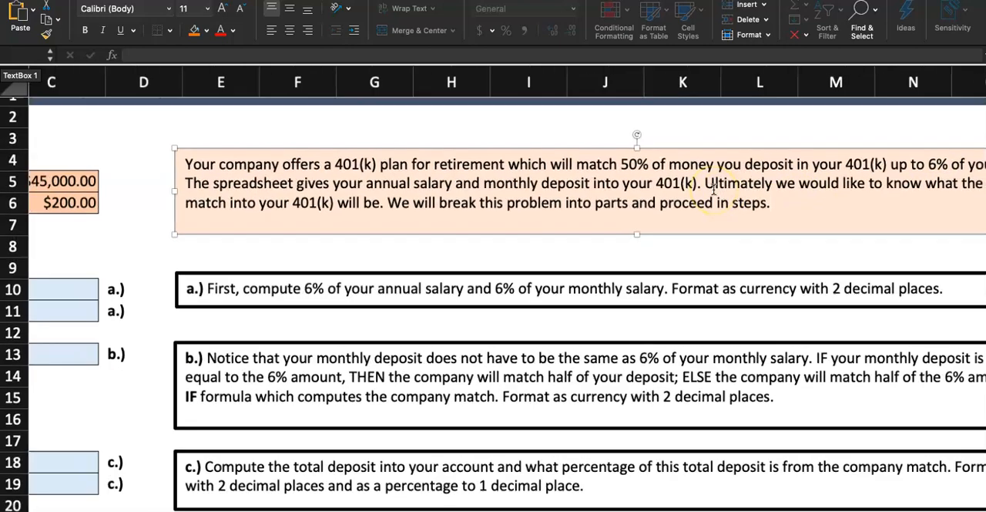
{"action": "scroll", "coordinate": [714, 190], "scroll_direction": "down", "scroll_amount": 5}
{"action": "scroll", "coordinate": [449, 165], "scroll_direction": "up", "scroll_amount": 4}
{"action": "scroll", "coordinate": [321, 173], "scroll_direction": "left", "scroll_amount": 3}
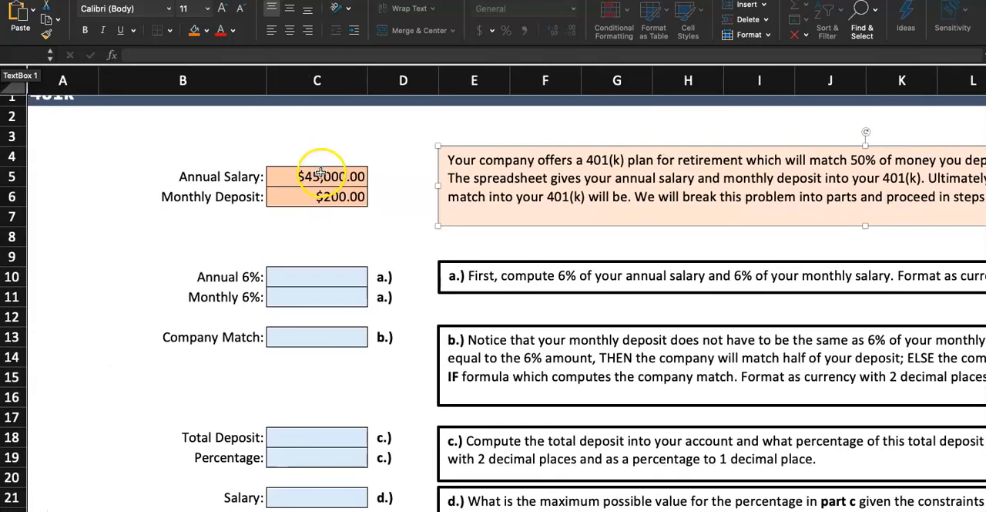
{"action": "left_click", "coordinate": [321, 174]}
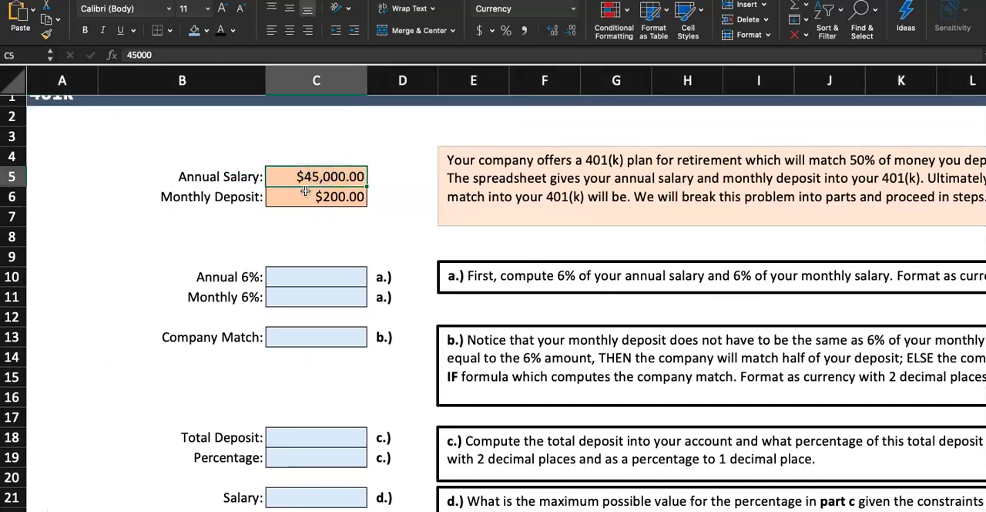
- Calculate 6% of the annual salary in cell C10 with the formula =C5*6%
{"action": "left_click", "coordinate": [313, 276]}
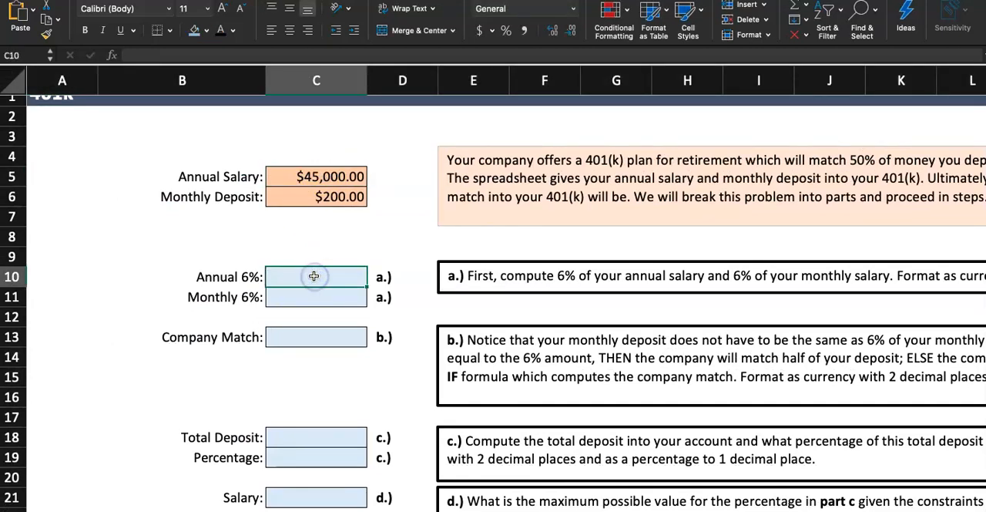
{"action": "scroll", "coordinate": [314, 276], "scroll_direction": "up", "scroll_amount": 5}
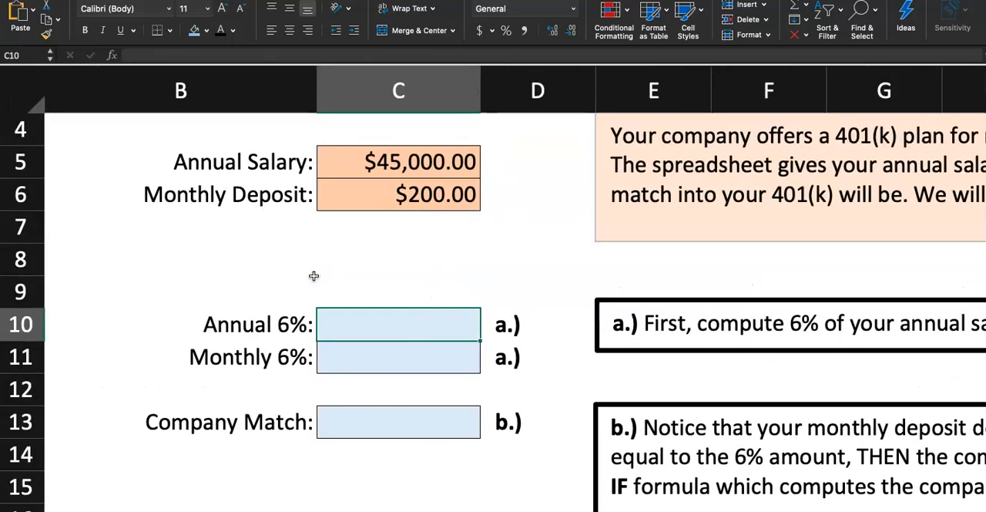
{"action": "left_click", "coordinate": [338, 314]}
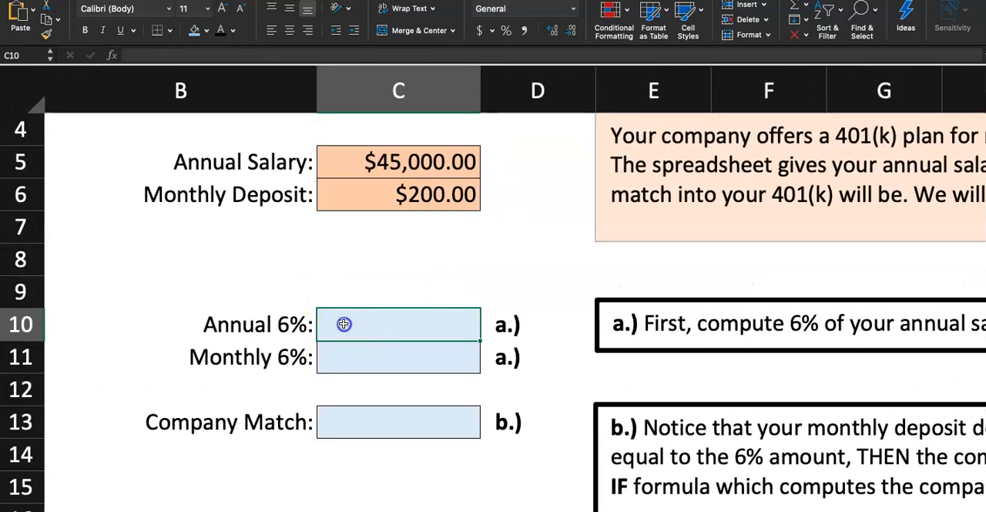
{"action": "type", "text": "="}
{"action": "left_click", "coordinate": [382, 188]}
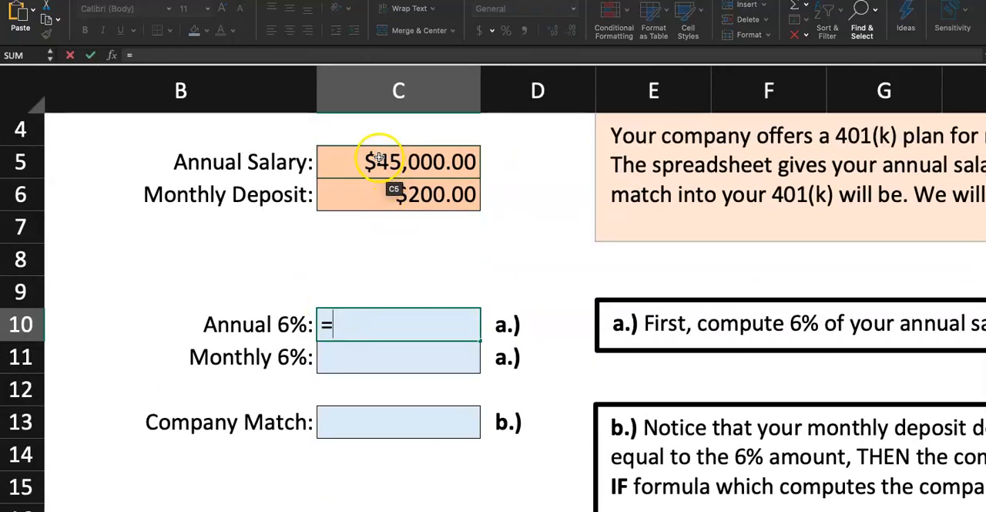
{"action": "left_click", "coordinate": [379, 158]}
{"action": "type", "text": "*6%"}
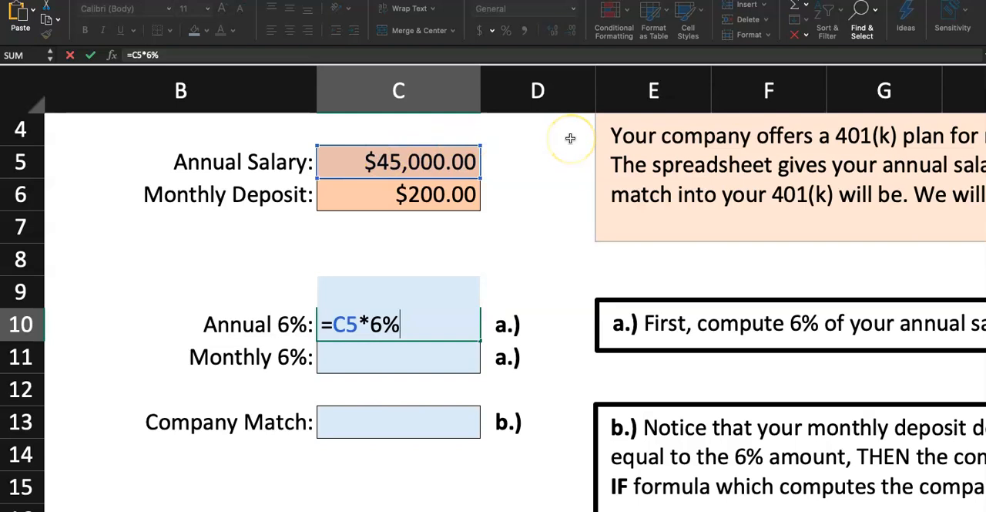
{"action": "key", "text": "Return"}
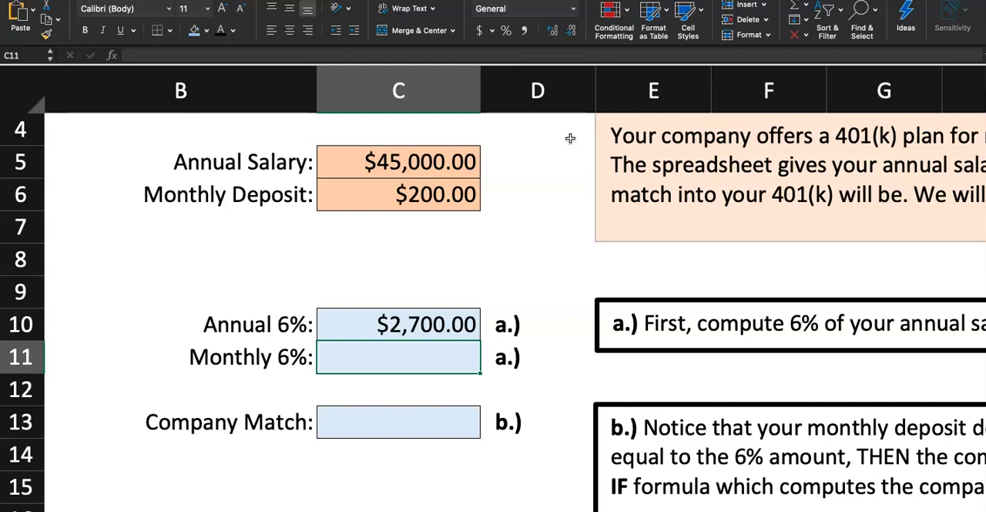
- Shade the step 2 number cell on the Instructions sheet with the same light blue and select the step 3 cell
{"action": "key", "text": "ctrl+Page_Up"}
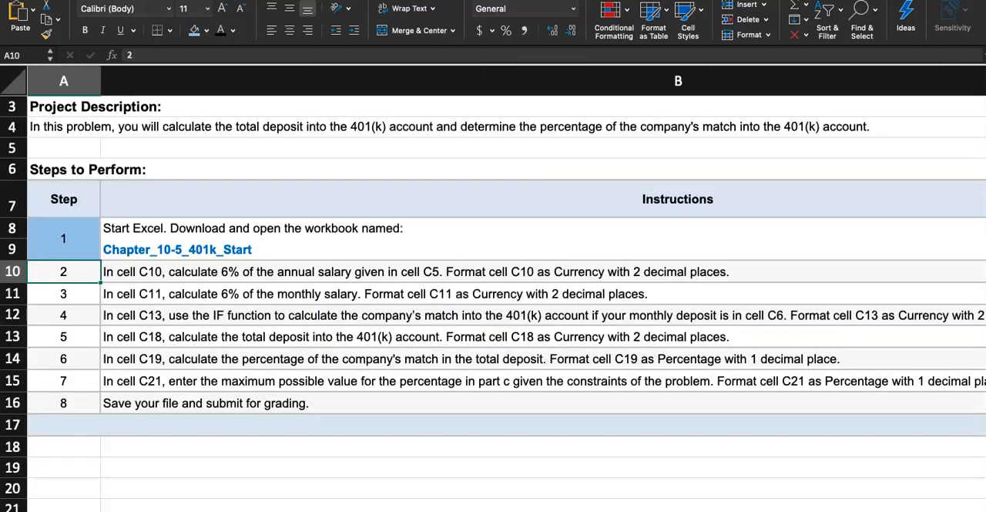
{"action": "left_click", "coordinate": [87, 274]}
{"action": "left_click", "coordinate": [193, 35]}
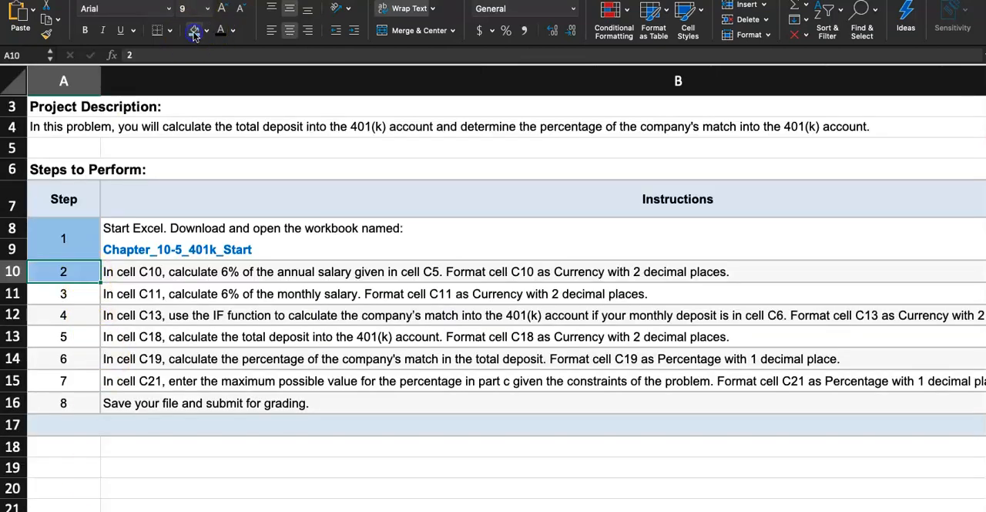
{"action": "left_click", "coordinate": [84, 295]}
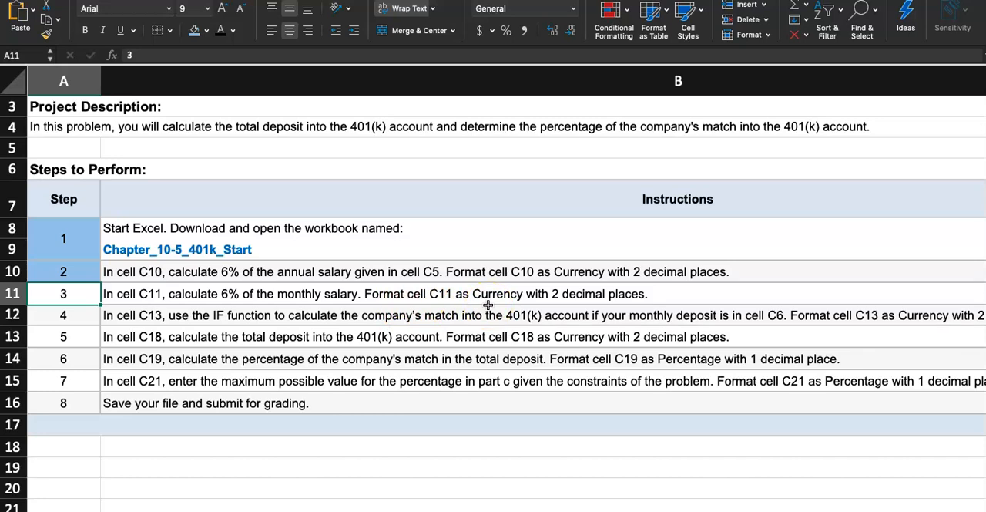
- Calculate 6% of the monthly salary in cell C11 of the Questions sheet with =C10/12 and recheck the formula
{"action": "left_click", "coordinate": [207, 510]}
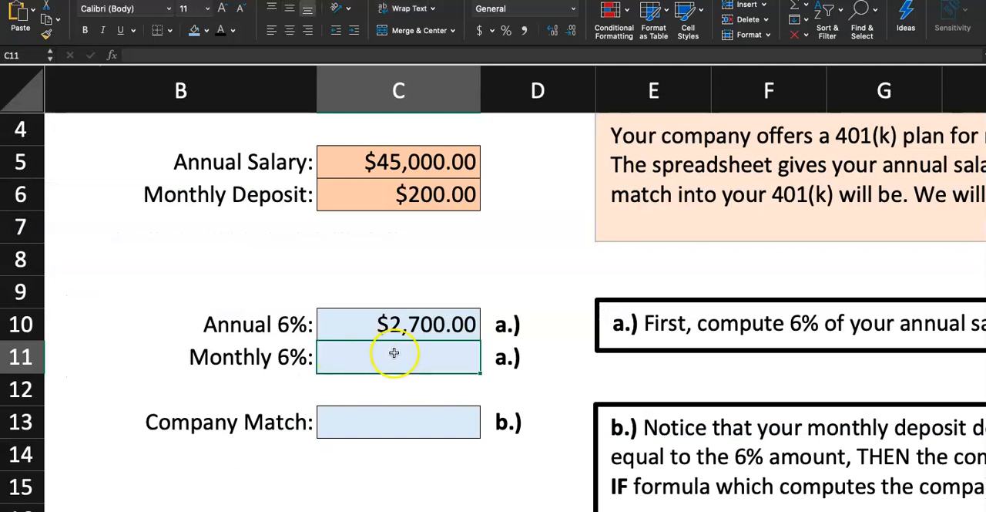
{"action": "left_click", "coordinate": [409, 328]}
{"action": "left_click", "coordinate": [397, 369]}
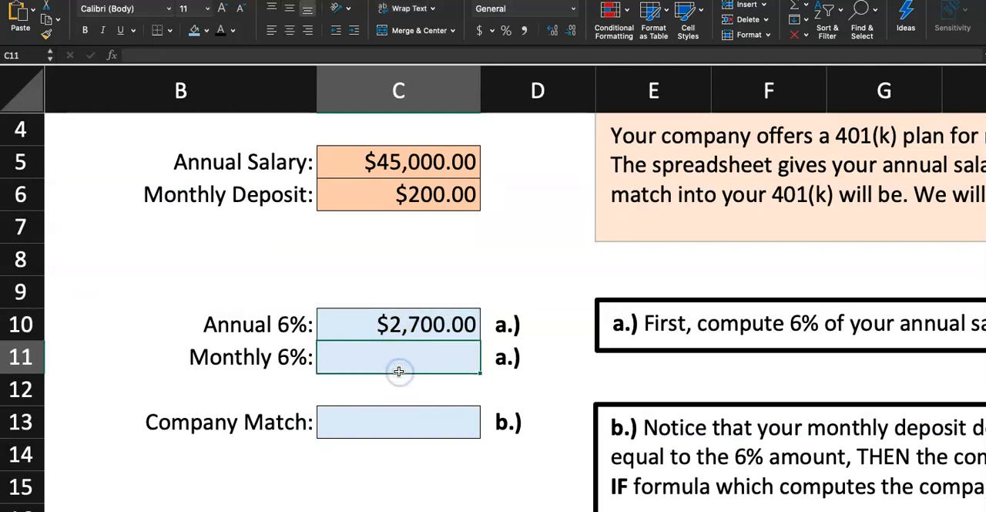
{"action": "left_click", "coordinate": [427, 195]}
{"action": "left_click", "coordinate": [394, 356]}
{"action": "left_click", "coordinate": [387, 324]}
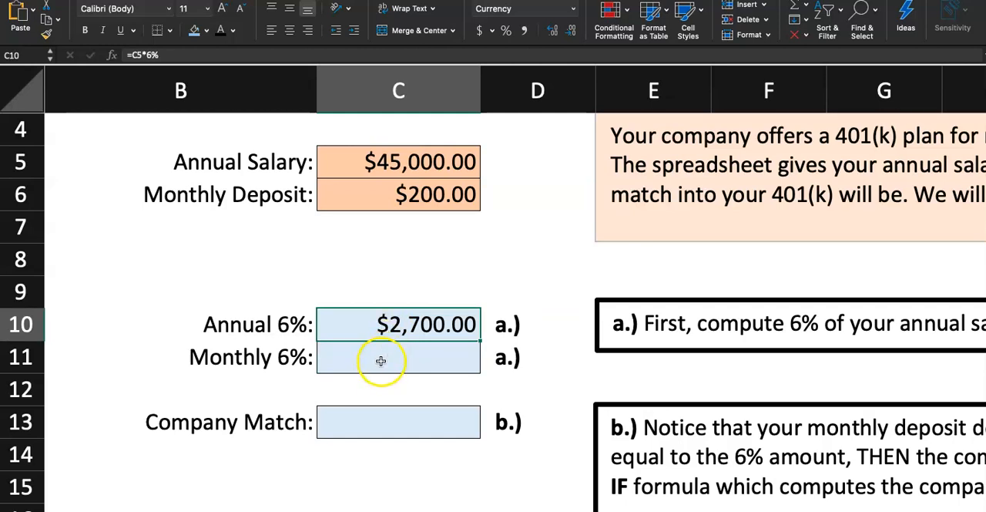
{"action": "left_click", "coordinate": [379, 359]}
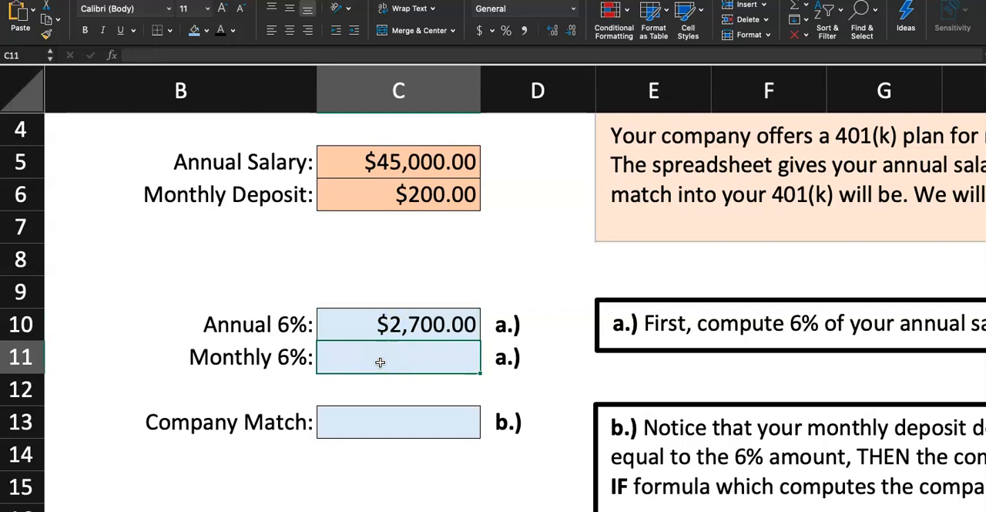
{"action": "type", "text": "="}
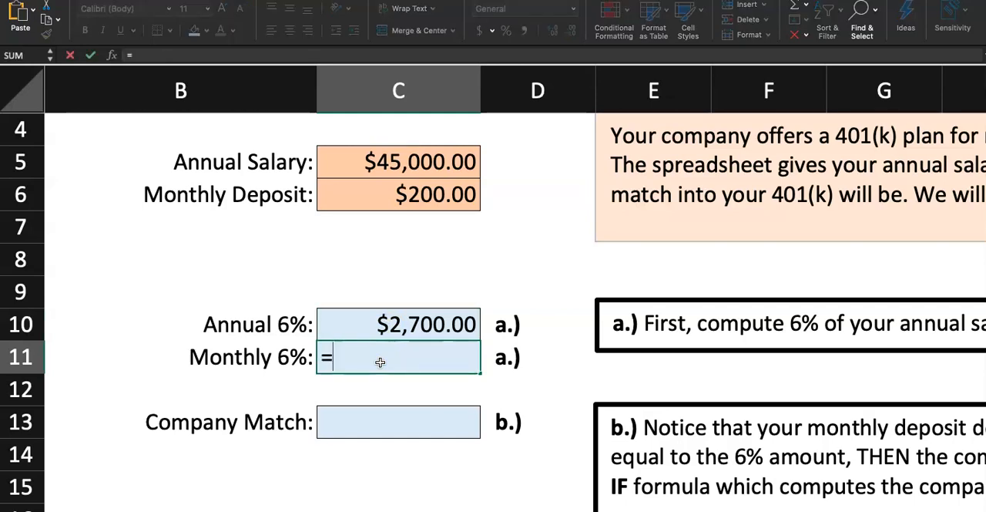
{"action": "left_click", "coordinate": [402, 320]}
{"action": "type", "text": "/12"}
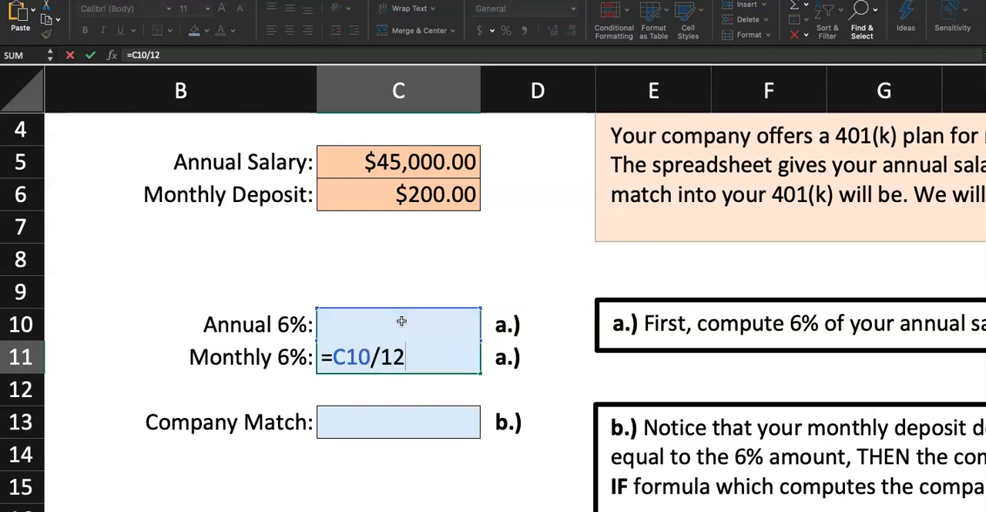
{"action": "key", "text": "Return"}
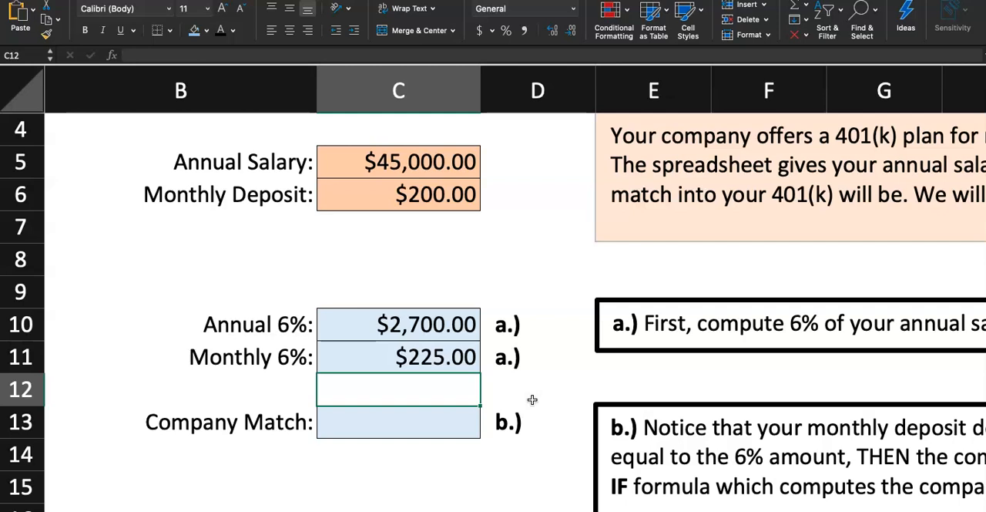
{"action": "double_click", "coordinate": [410, 357]}
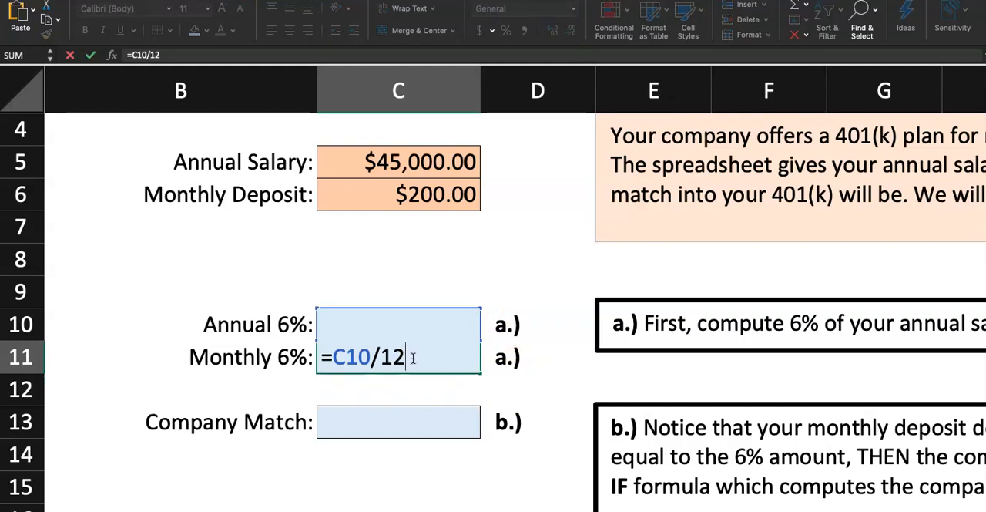
{"action": "key", "text": "Return"}
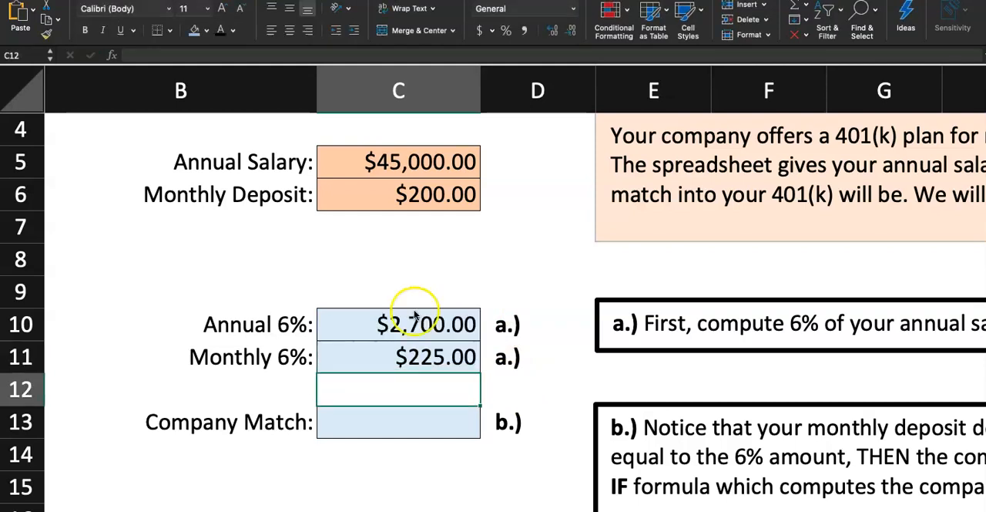
- Cross-check the monthly 6% amount in empty cell C8 with the formula =C5/12*6%
{"action": "left_click", "coordinate": [388, 237]}
{"action": "left_click", "coordinate": [372, 254]}
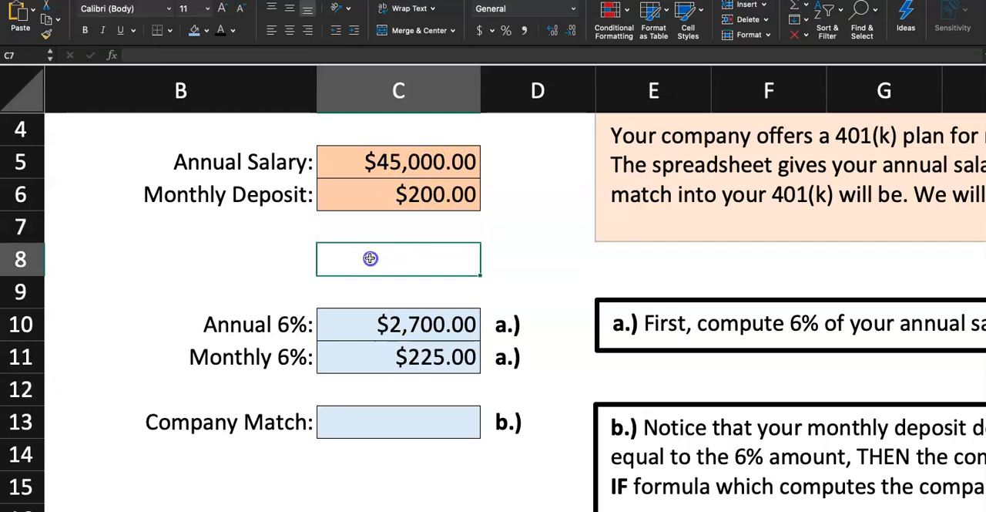
{"action": "type", "text": "="}
{"action": "left_click", "coordinate": [435, 160]}
{"action": "type", "text": "/12*"}
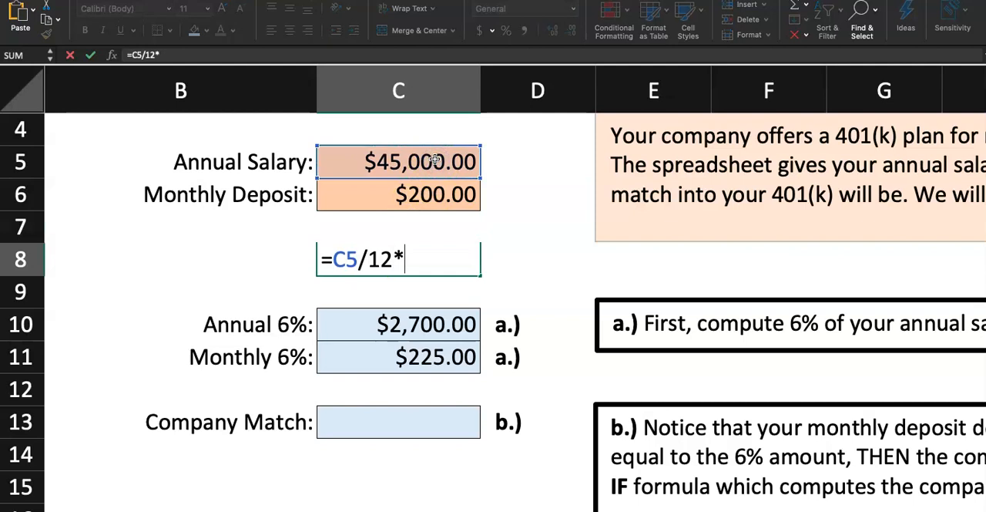
{"action": "type", "text": "6%"}
{"action": "key", "text": "Return"}
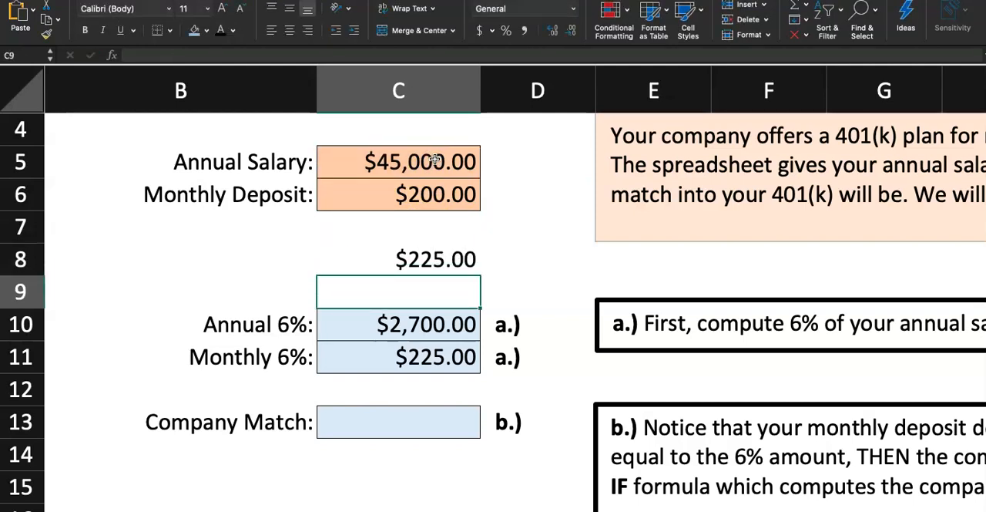
- Clear the cross-check formula from cell C8 and select cell C12
{"action": "left_click", "coordinate": [437, 253]}
{"action": "key", "text": "Delete"}
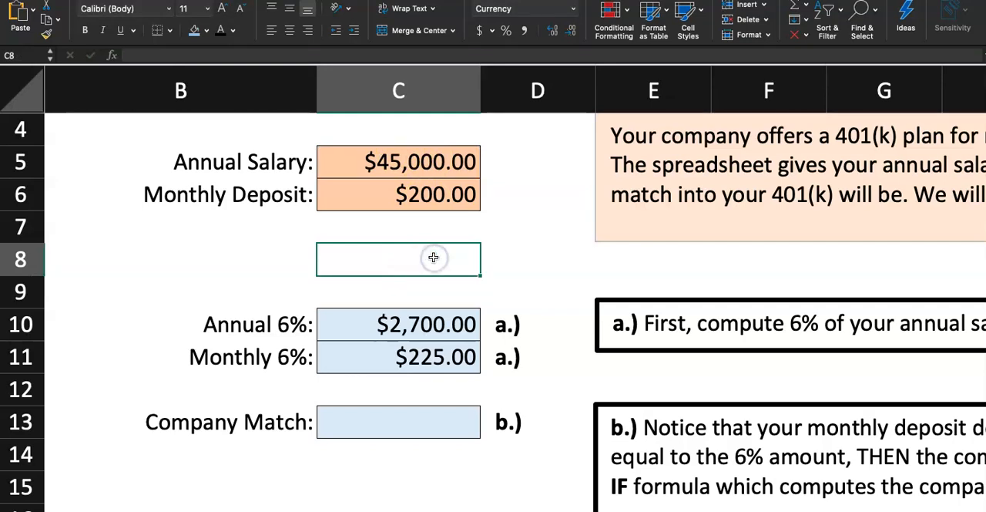
{"action": "left_click", "coordinate": [438, 349]}
{"action": "left_click", "coordinate": [438, 385]}
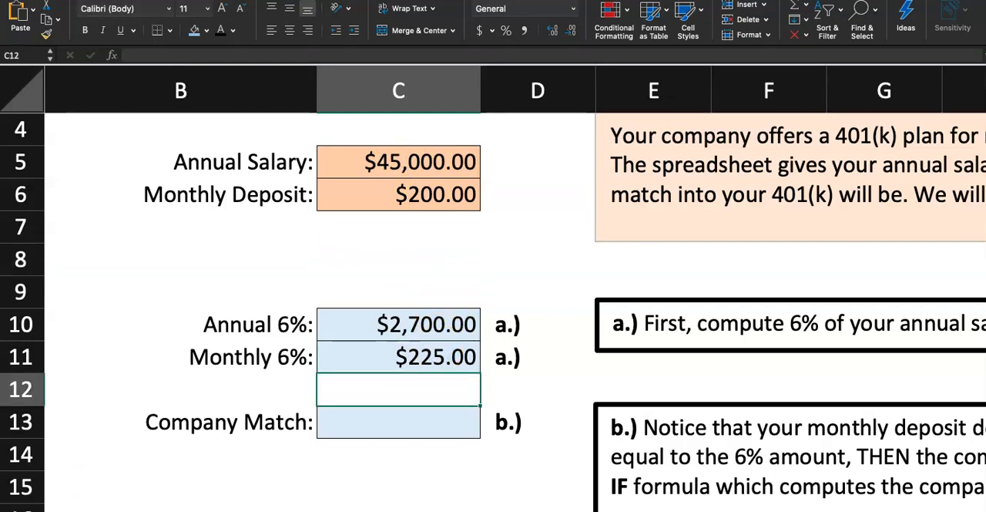
- Shade the step 3 number cell on the Instructions sheet with the same light blue
{"action": "key", "text": "ctrl+Page_Up"}
{"action": "left_click", "coordinate": [80, 297]}
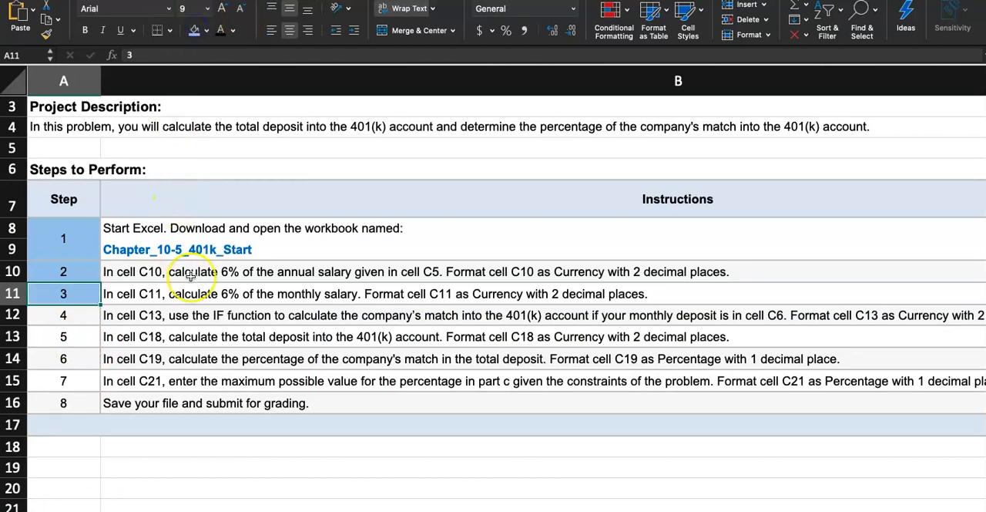
- Read the step 4 instruction for the company match and locate its monthly deposit in cell C6 of the Questions sheet
{"action": "scroll", "coordinate": [193, 285], "scroll_direction": "down", "scroll_amount": 2}
{"action": "scroll", "coordinate": [192, 278], "scroll_direction": "down", "scroll_amount": 2}
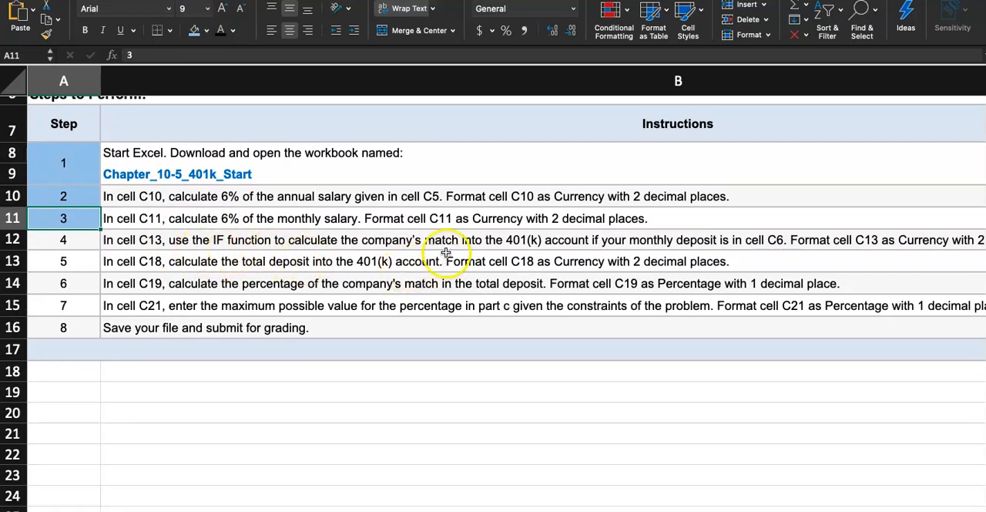
{"action": "scroll", "coordinate": [592, 252], "scroll_direction": "right", "scroll_amount": 3}
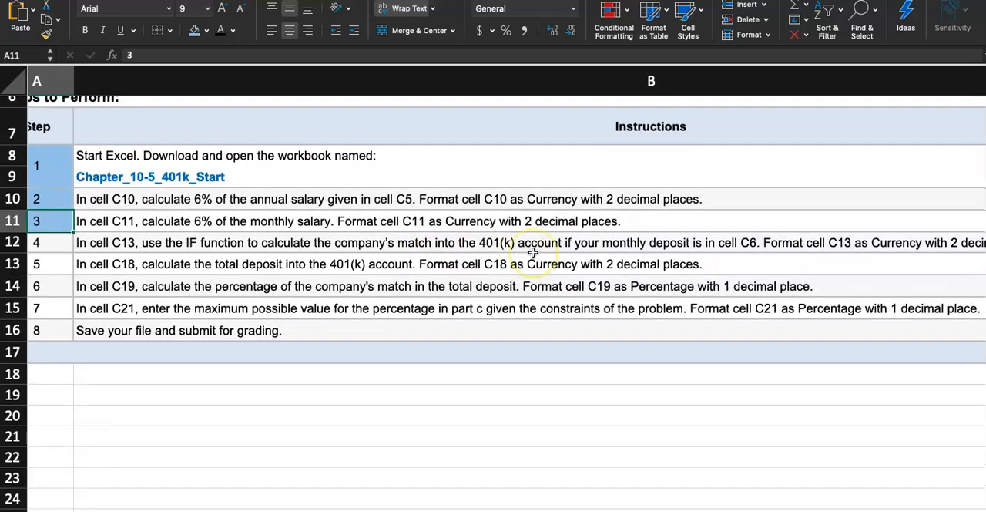
{"action": "scroll", "coordinate": [592, 251], "scroll_direction": "right", "scroll_amount": 3}
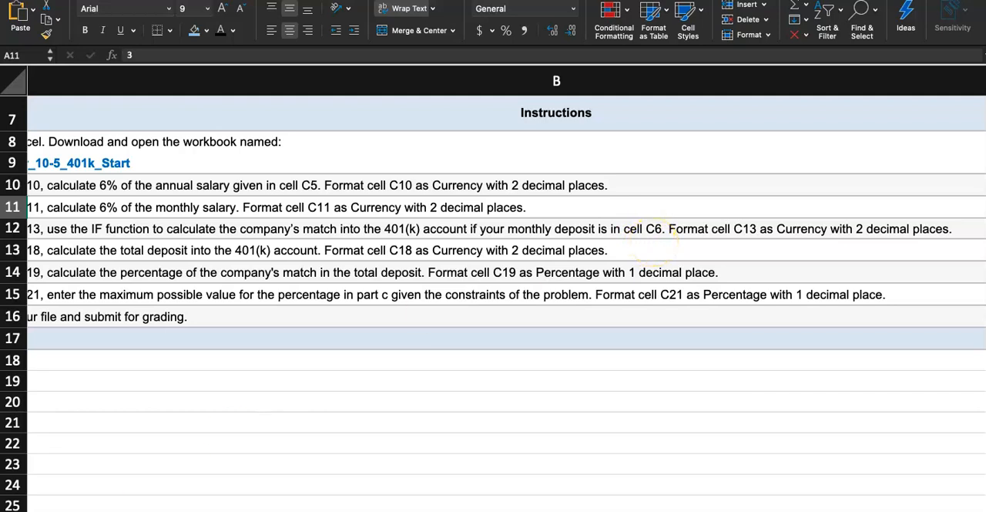
{"action": "left_click", "coordinate": [154, 511]}
{"action": "left_click", "coordinate": [409, 198]}
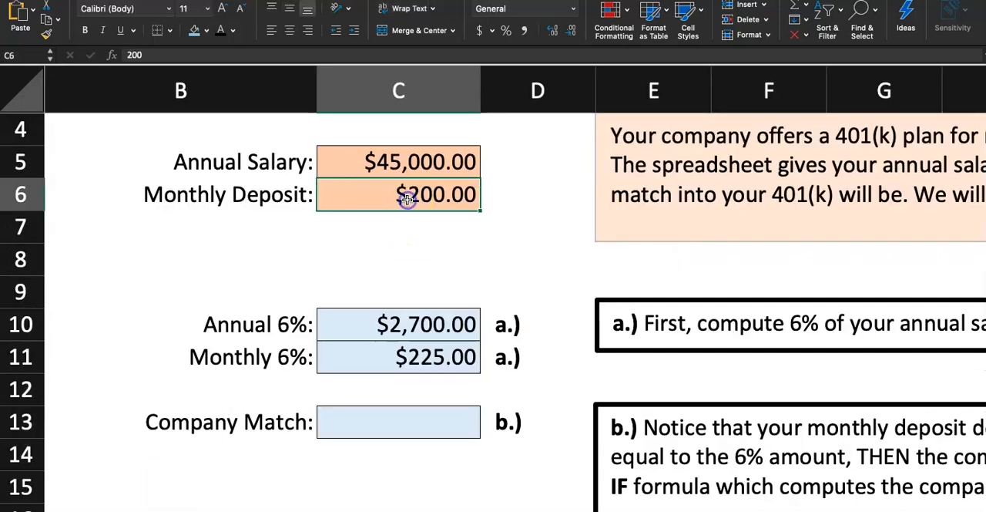
{"action": "left_click", "coordinate": [100, 511]}
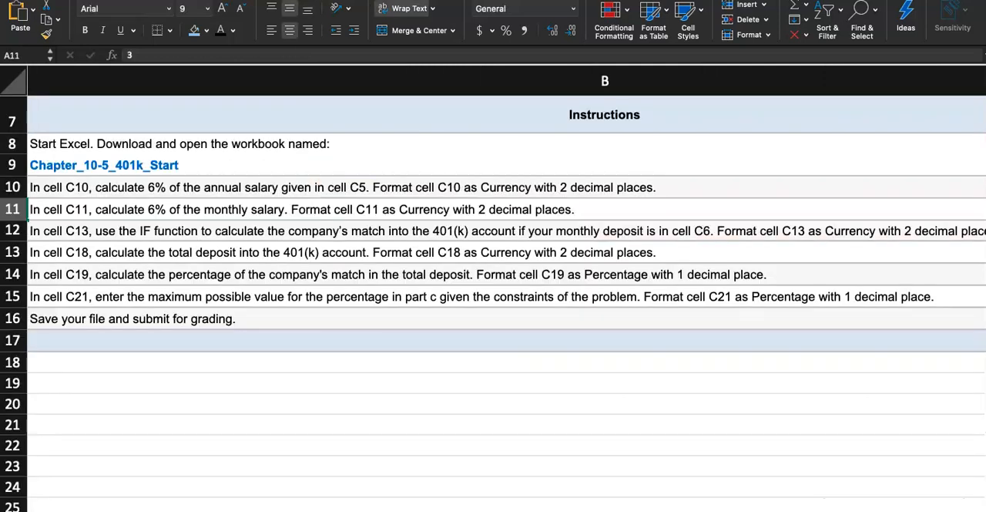
{"action": "scroll", "coordinate": [809, 242], "scroll_direction": "right", "scroll_amount": 1}
{"action": "scroll", "coordinate": [808, 242], "scroll_direction": "right", "scroll_amount": 1}
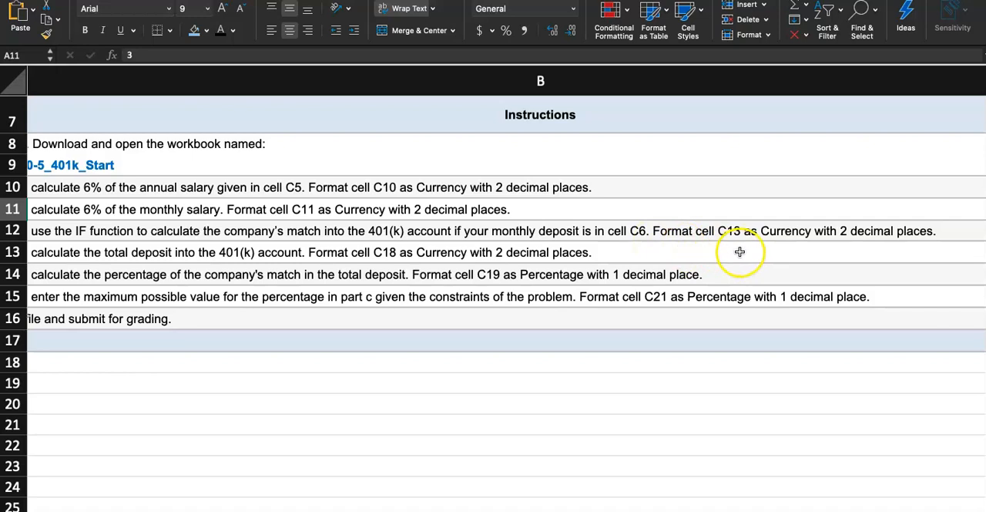
{"action": "scroll", "coordinate": [716, 247], "scroll_direction": "left", "scroll_amount": 3}
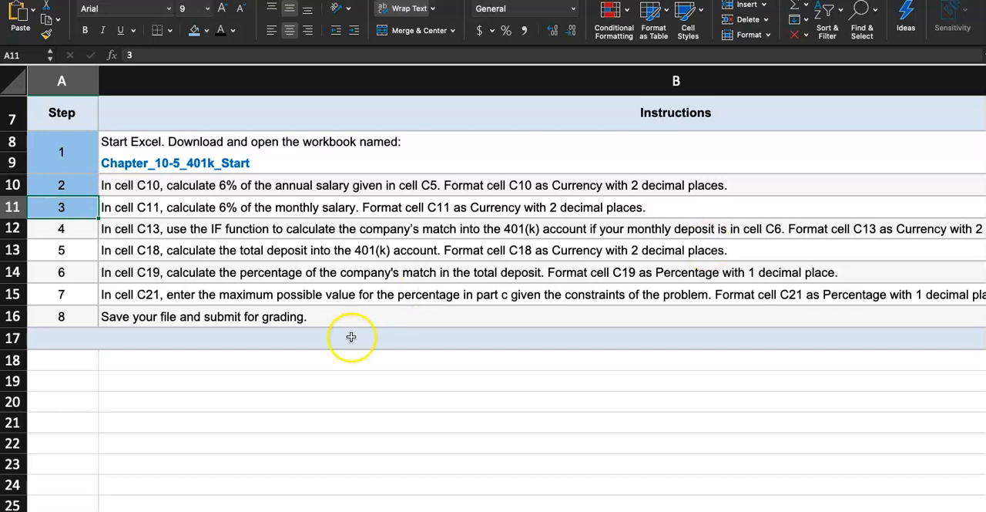
{"action": "left_click", "coordinate": [138, 510]}
{"action": "left_click", "coordinate": [396, 195]}
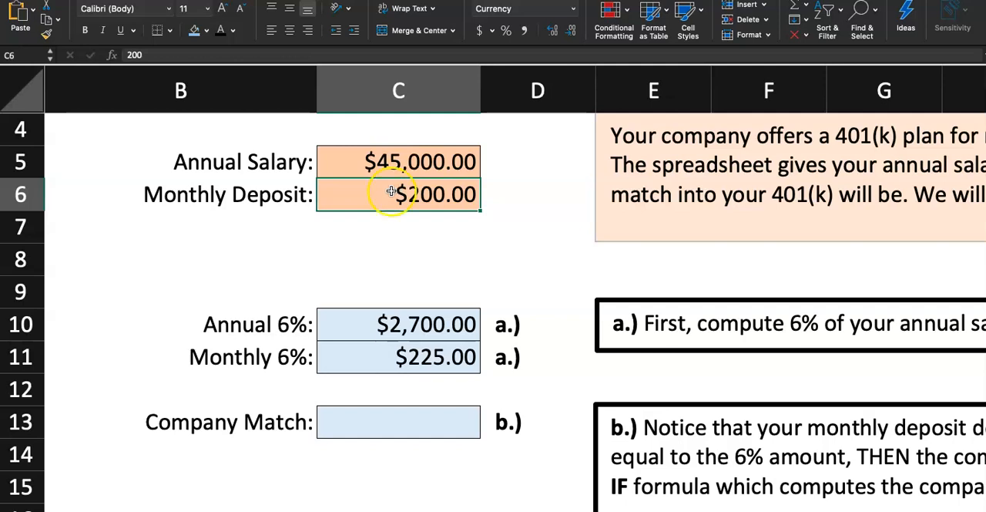
- Start an IF formula in Company Match cell C13 with the logical test C6<C11
{"action": "left_click", "coordinate": [460, 426]}
{"action": "type", "text": "="}
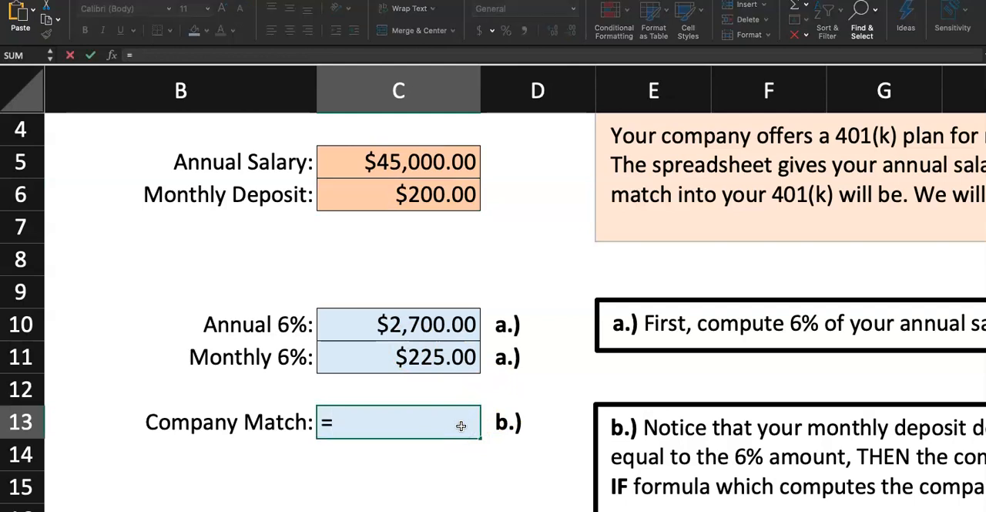
{"action": "type", "text": "IF("}
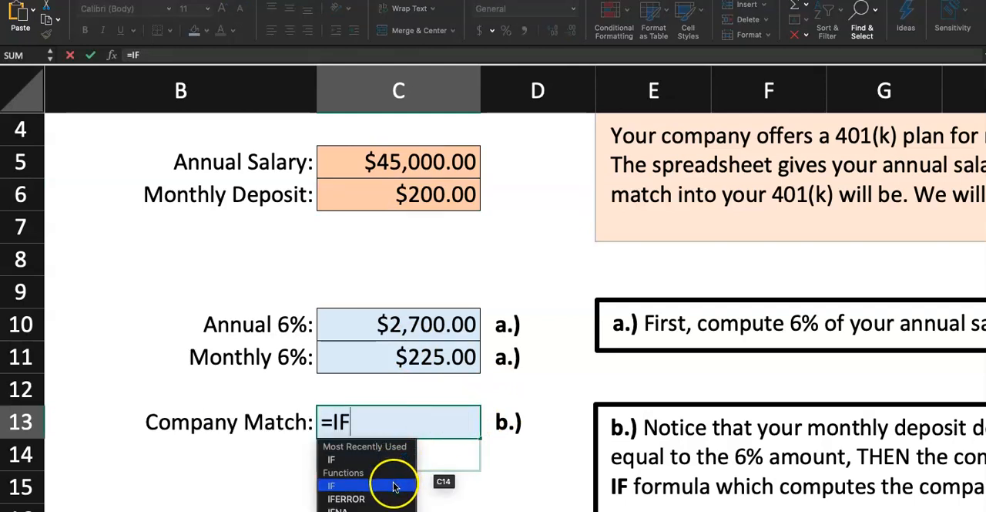
{"action": "double_click", "coordinate": [400, 466]}
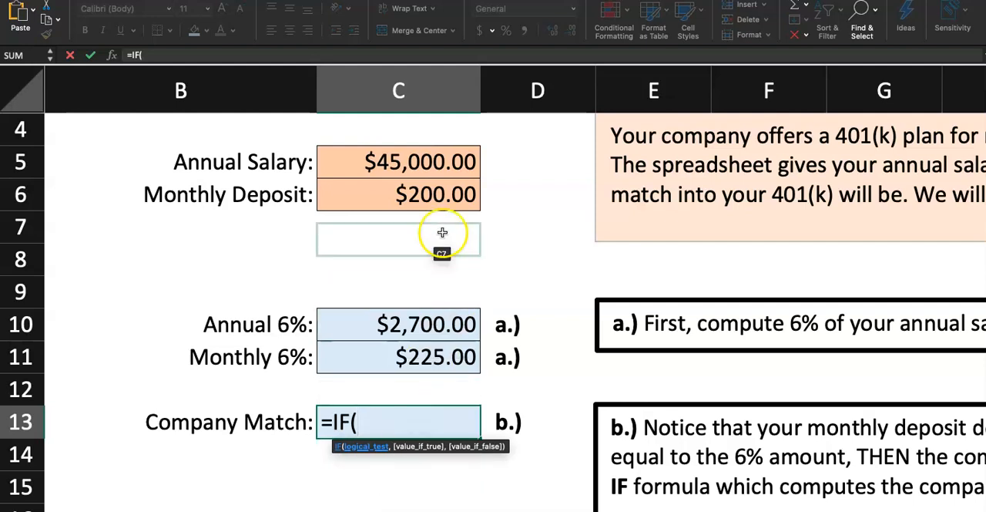
{"action": "left_click", "coordinate": [417, 200]}
{"action": "type", "text": "<"}
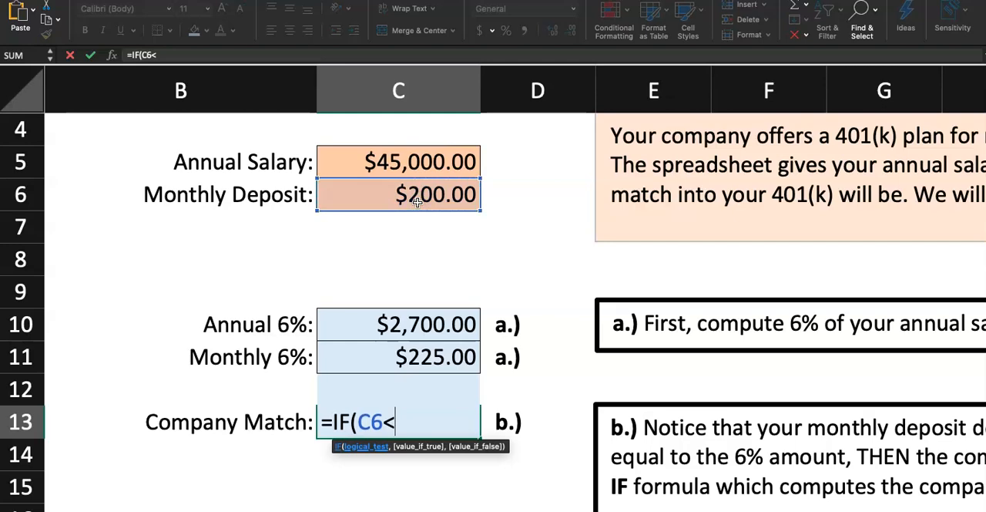
{"action": "left_click", "coordinate": [410, 356]}
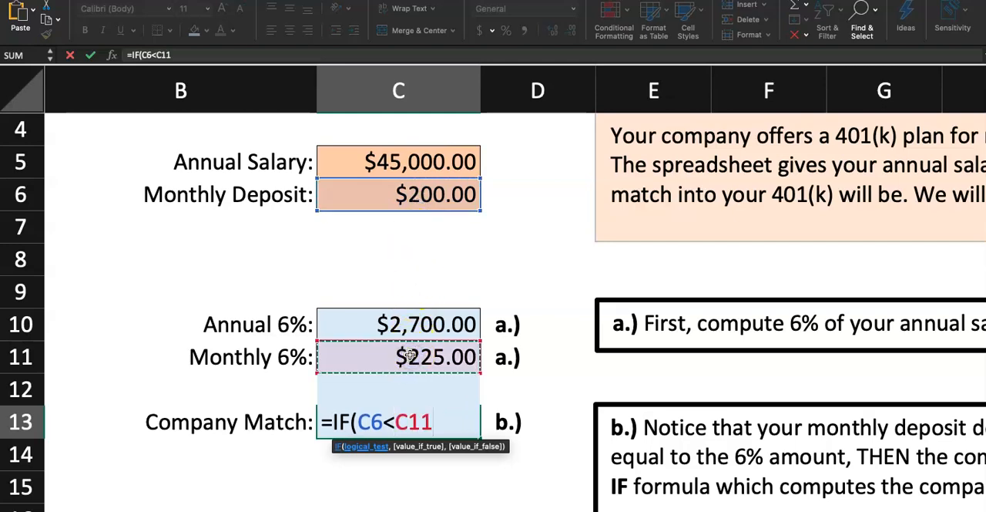
- Read the 401(k) plan description above part a for the company's match percentage and salary limit
{"action": "scroll", "coordinate": [925, 272], "scroll_direction": "right", "scroll_amount": 5}
{"action": "scroll", "coordinate": [925, 273], "scroll_direction": "up", "scroll_amount": 2}
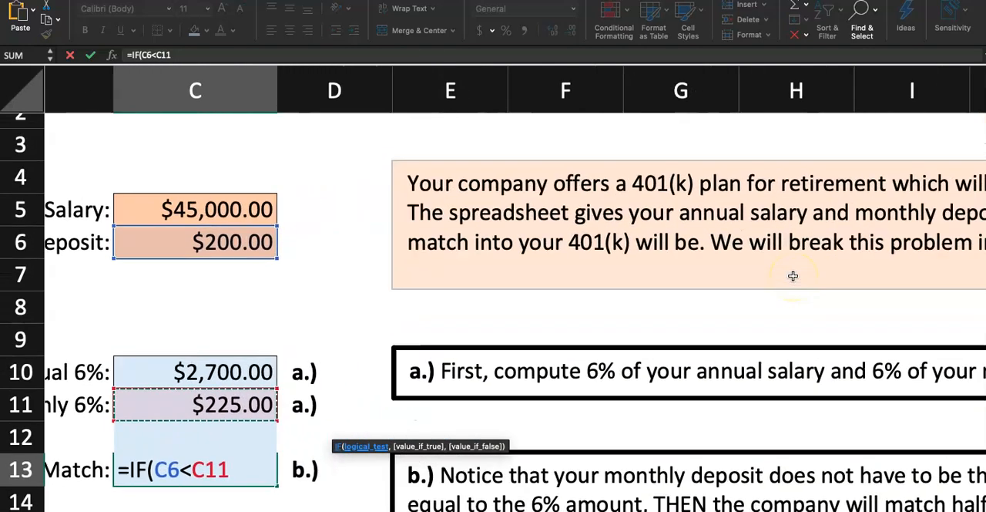
{"action": "scroll", "coordinate": [793, 276], "scroll_direction": "right", "scroll_amount": 5}
{"action": "scroll", "coordinate": [793, 276], "scroll_direction": "up", "scroll_amount": 1}
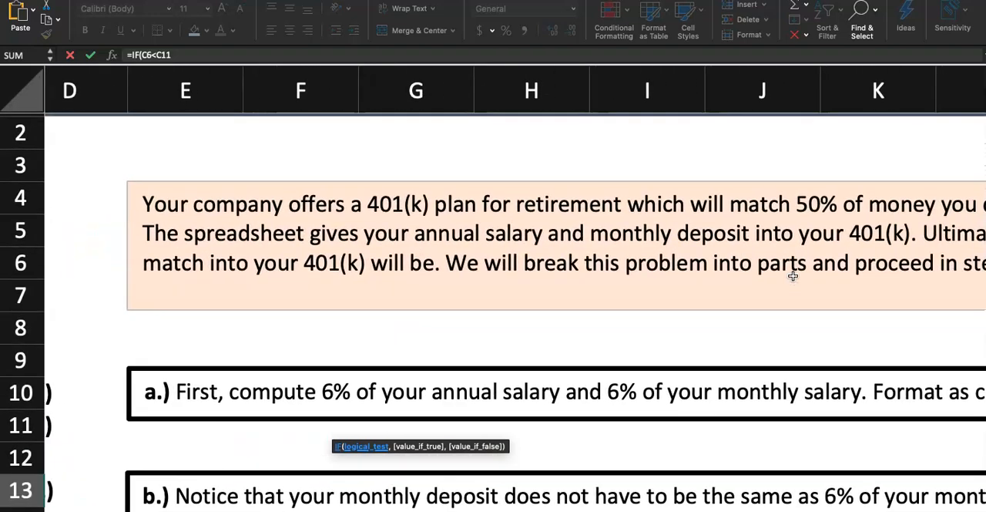
{"action": "scroll", "coordinate": [793, 276], "scroll_direction": "right", "scroll_amount": 5}
{"action": "scroll", "coordinate": [793, 276], "scroll_direction": "up", "scroll_amount": 1}
{"action": "scroll", "coordinate": [793, 276], "scroll_direction": "right", "scroll_amount": 2}
{"action": "scroll", "coordinate": [793, 276], "scroll_direction": "right", "scroll_amount": 4}
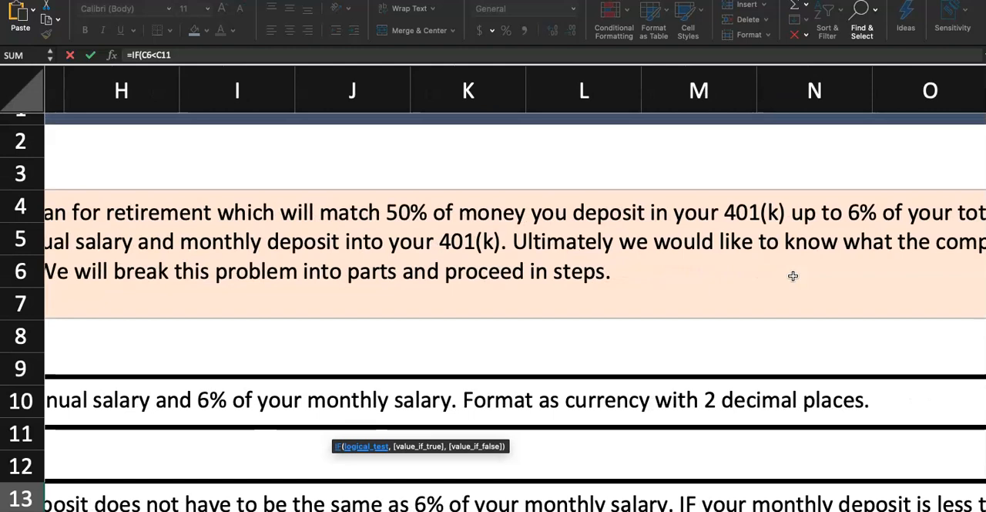
{"action": "scroll", "coordinate": [793, 276], "scroll_direction": "right", "scroll_amount": 4}
{"action": "scroll", "coordinate": [793, 276], "scroll_direction": "up", "scroll_amount": 1}
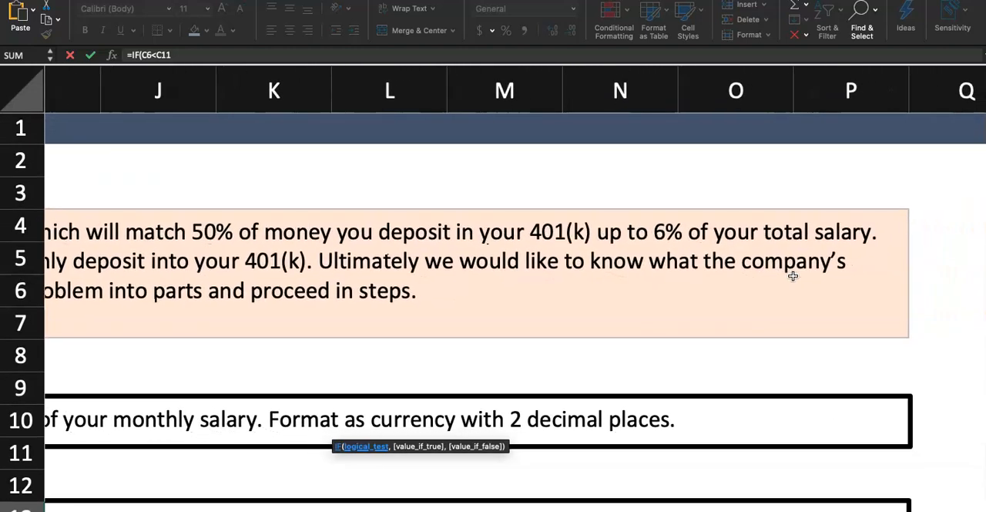
{"action": "scroll", "coordinate": [793, 275], "scroll_direction": "right", "scroll_amount": 1}
{"action": "scroll", "coordinate": [793, 276], "scroll_direction": "down", "scroll_amount": 1}
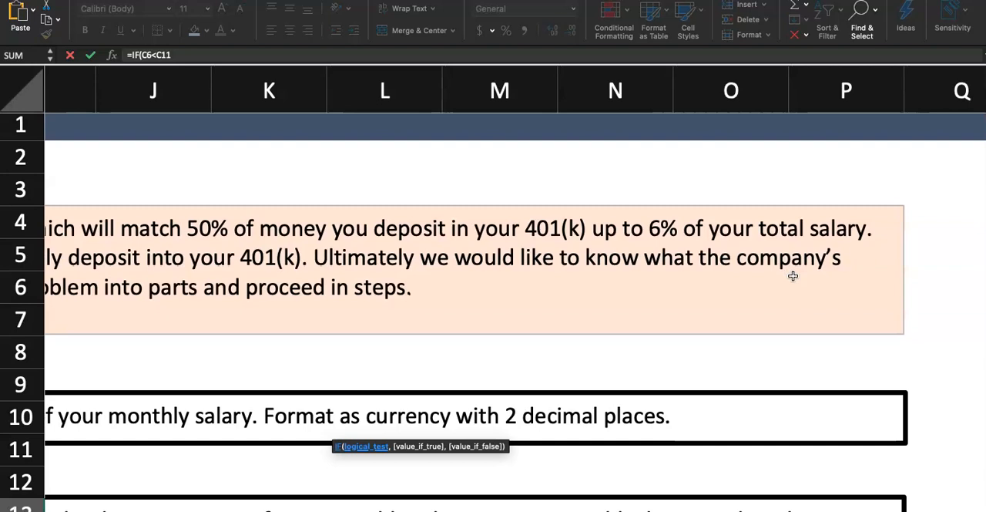
{"action": "scroll", "coordinate": [793, 276], "scroll_direction": "down", "scroll_amount": 1}
{"action": "scroll", "coordinate": [793, 275], "scroll_direction": "left", "scroll_amount": 1}
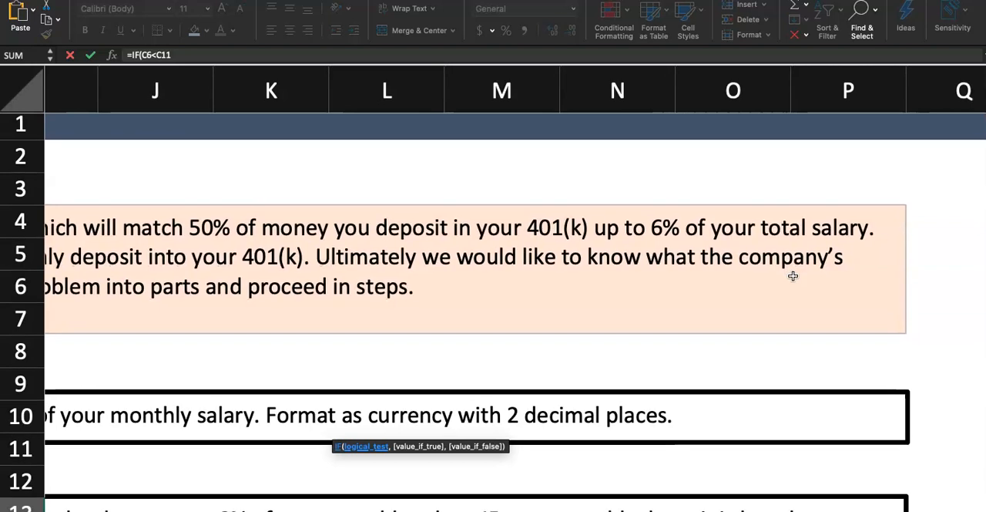
{"action": "scroll", "coordinate": [793, 276], "scroll_direction": "left", "scroll_amount": 10}
{"action": "scroll", "coordinate": [793, 276], "scroll_direction": "down", "scroll_amount": 2}
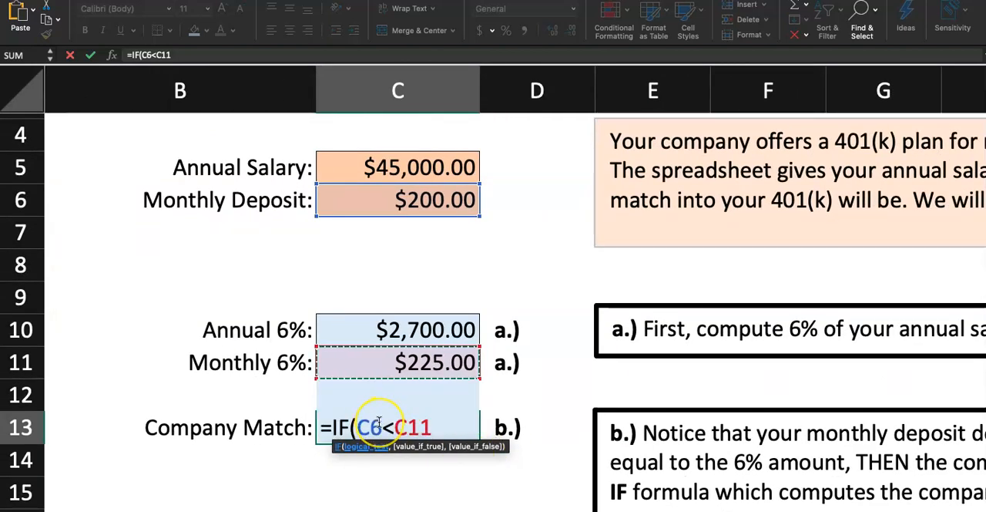
- Review both references in the logical test and add C6*50% as the IF formula's value if true
{"action": "double_click", "coordinate": [370, 427]}
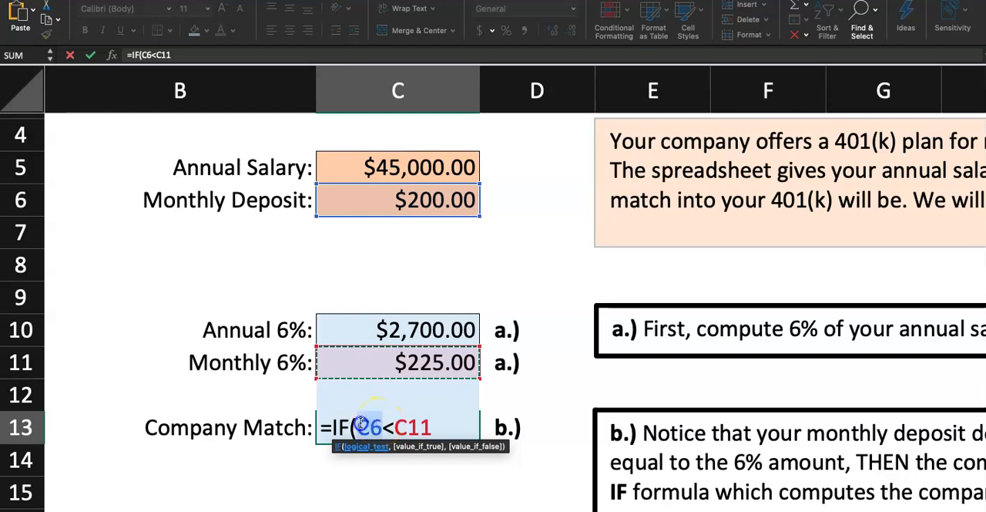
{"action": "left_click_drag", "start_coordinate": [437, 428], "coordinate": [396, 428]}
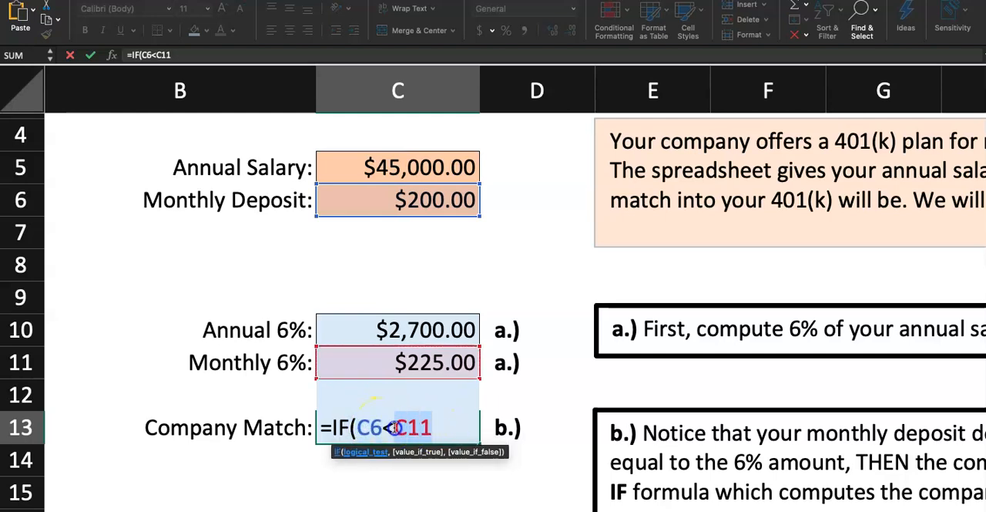
{"action": "double_click", "coordinate": [434, 429]}
{"action": "left_click", "coordinate": [435, 429]}
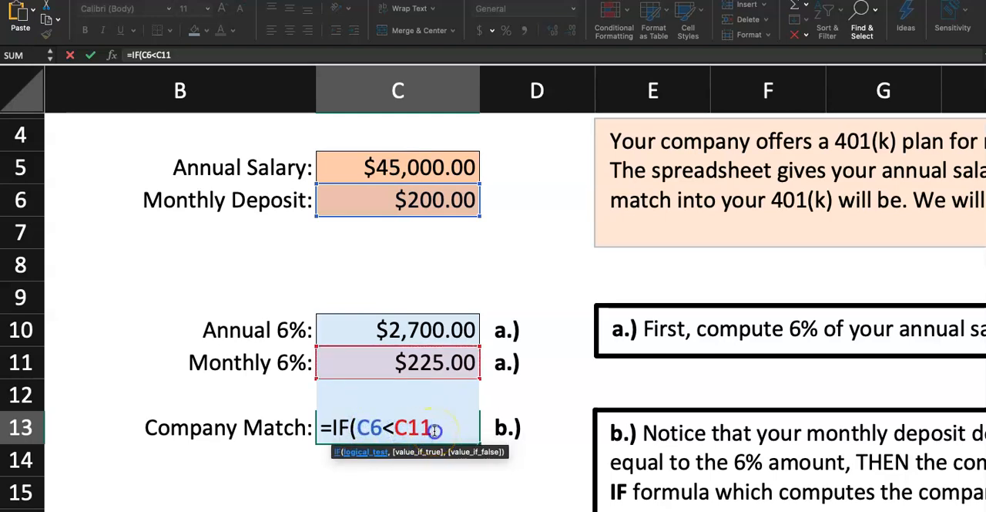
{"action": "type", "text": ","}
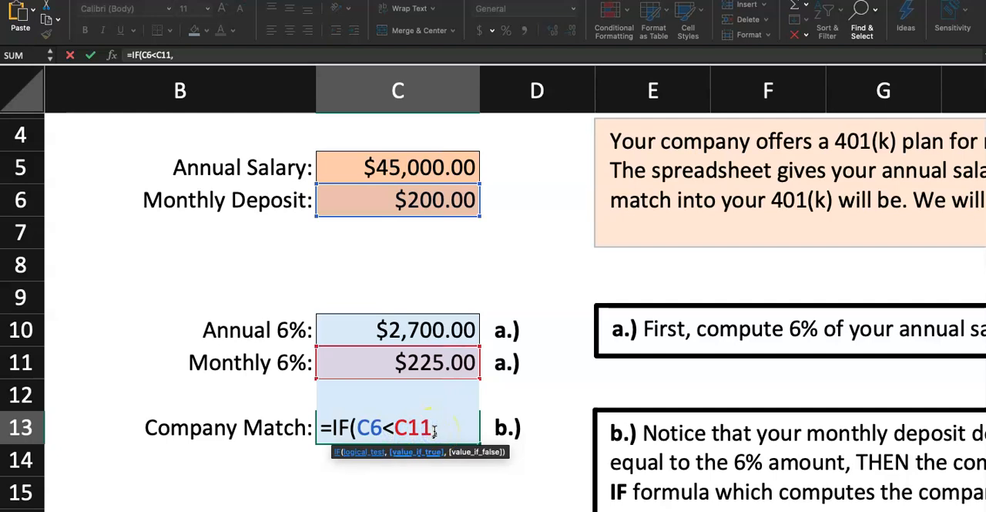
{"action": "left_click", "coordinate": [439, 199]}
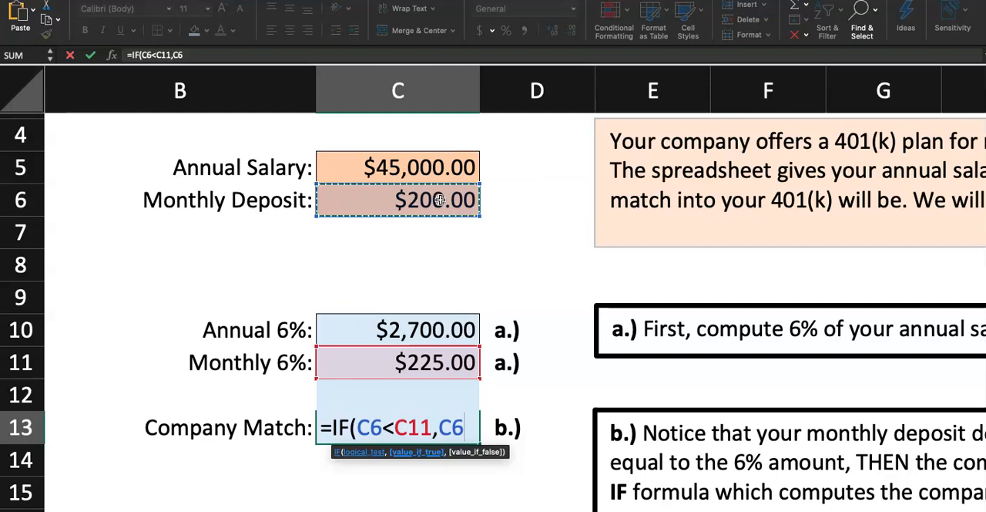
{"action": "type", "text": "*50%,"}
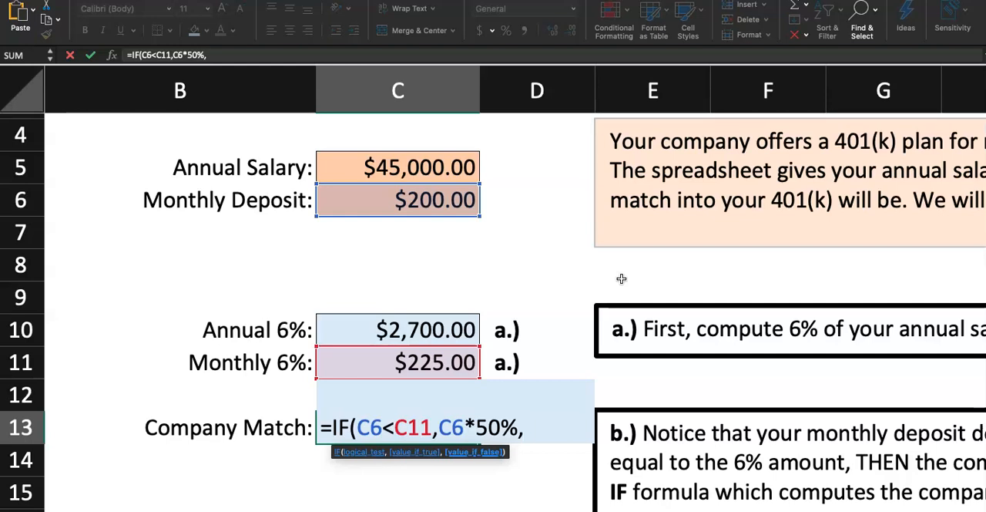
- Read the part b instruction for how the company match is computed when the monthly deposit exceeds the 6% amount
{"action": "scroll", "coordinate": [797, 375], "scroll_direction": "down", "scroll_amount": 2}
{"action": "scroll", "coordinate": [797, 375], "scroll_direction": "right", "scroll_amount": 3}
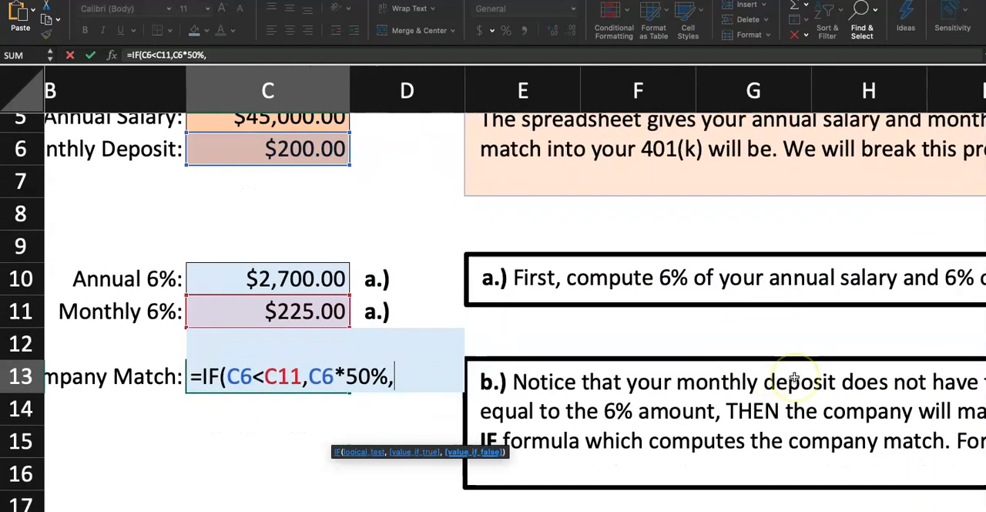
{"action": "scroll", "coordinate": [794, 376], "scroll_direction": "down", "scroll_amount": 2}
{"action": "scroll", "coordinate": [794, 376], "scroll_direction": "right", "scroll_amount": 2}
{"action": "scroll", "coordinate": [794, 377], "scroll_direction": "left", "scroll_amount": 1}
{"action": "scroll", "coordinate": [794, 377], "scroll_direction": "right", "scroll_amount": 2}
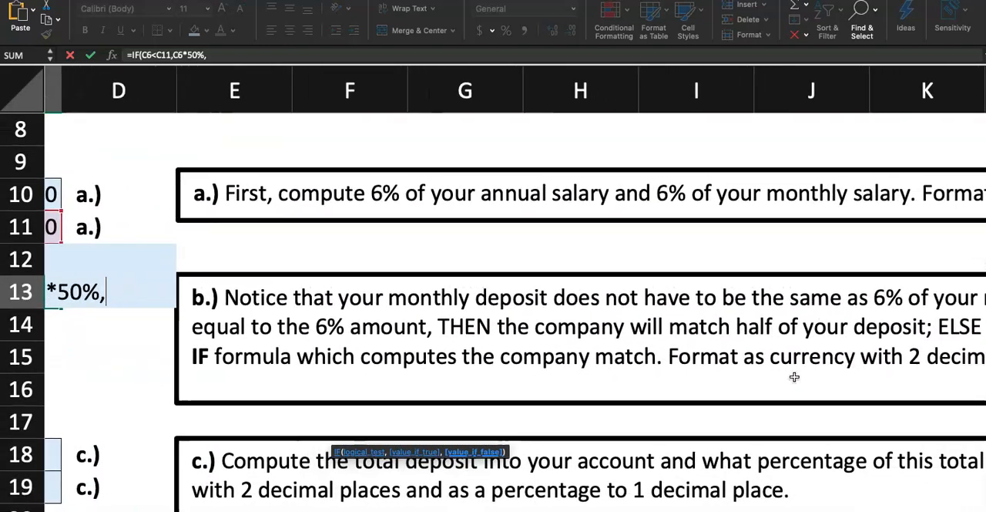
{"action": "scroll", "coordinate": [794, 377], "scroll_direction": "down", "scroll_amount": 2}
{"action": "scroll", "coordinate": [795, 378], "scroll_direction": "down", "scroll_amount": 2}
{"action": "scroll", "coordinate": [795, 378], "scroll_direction": "right", "scroll_amount": 3}
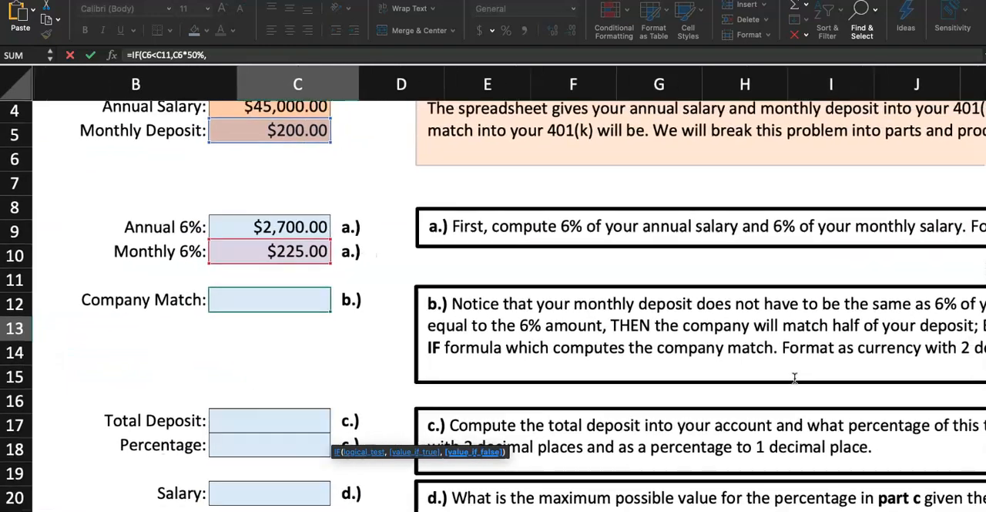
{"action": "scroll", "coordinate": [795, 378], "scroll_direction": "down", "scroll_amount": 1}
{"action": "scroll", "coordinate": [795, 378], "scroll_direction": "down", "scroll_amount": 1}
{"action": "scroll", "coordinate": [794, 377], "scroll_direction": "right", "scroll_amount": 4}
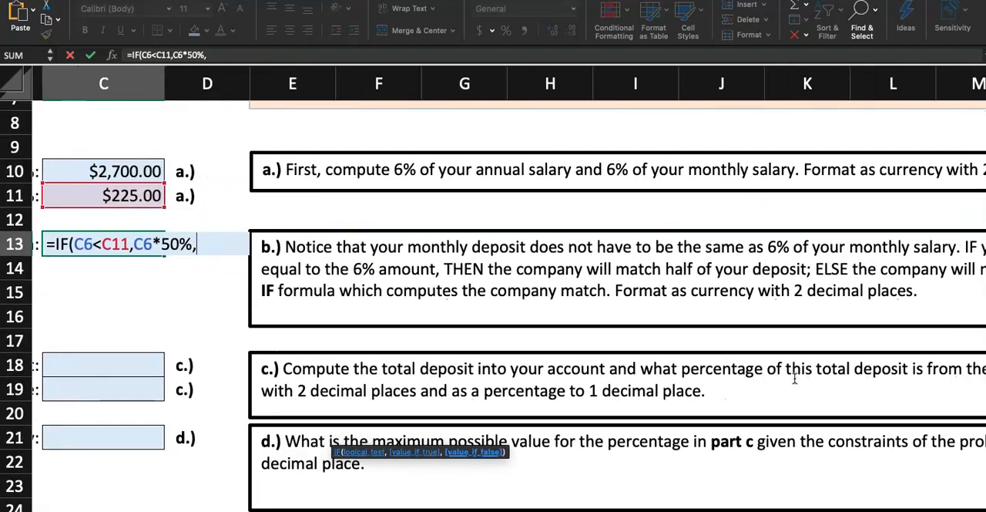
{"action": "scroll", "coordinate": [795, 378], "scroll_direction": "right", "scroll_amount": 1}
{"action": "scroll", "coordinate": [795, 377], "scroll_direction": "down", "scroll_amount": 3}
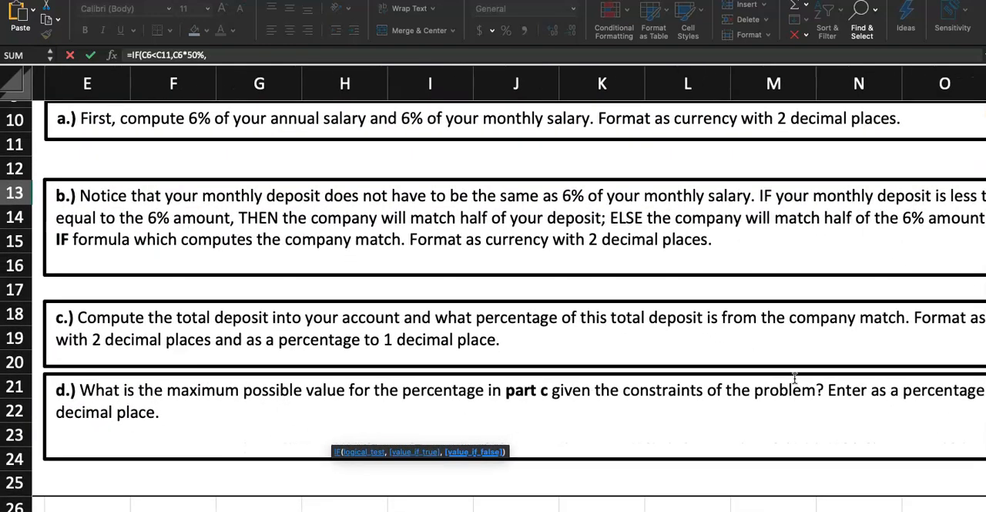
{"action": "scroll", "coordinate": [795, 377], "scroll_direction": "down", "scroll_amount": 2}
{"action": "scroll", "coordinate": [794, 378], "scroll_direction": "down", "scroll_amount": 2}
{"action": "scroll", "coordinate": [794, 378], "scroll_direction": "right", "scroll_amount": 1}
{"action": "scroll", "coordinate": [797, 385], "scroll_direction": "down", "scroll_amount": 1}
{"action": "scroll", "coordinate": [797, 386], "scroll_direction": "left", "scroll_amount": 1}
{"action": "scroll", "coordinate": [797, 385], "scroll_direction": "right", "scroll_amount": 2}
{"action": "scroll", "coordinate": [797, 385], "scroll_direction": "down", "scroll_amount": 1}
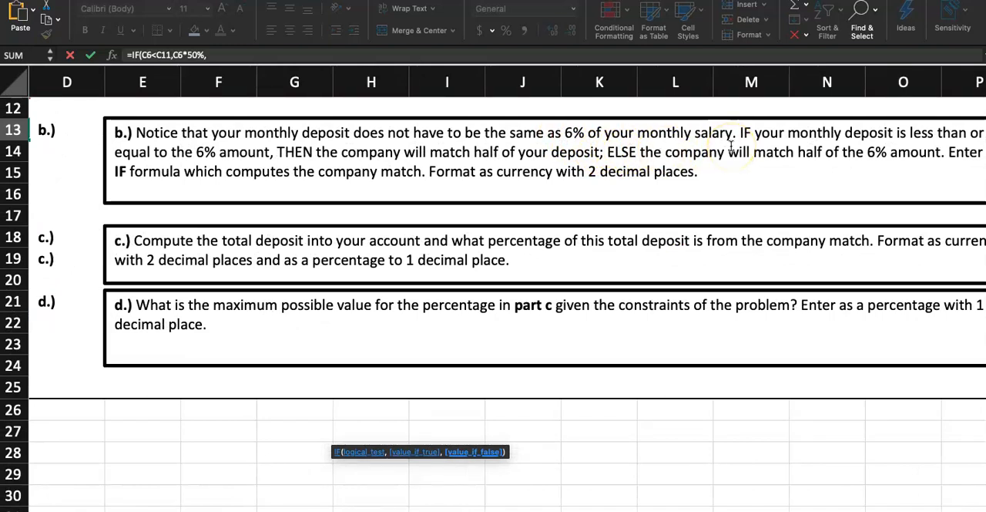
{"action": "scroll", "coordinate": [731, 146], "scroll_direction": "right", "scroll_amount": 1}
{"action": "scroll", "coordinate": [731, 146], "scroll_direction": "down", "scroll_amount": 1}
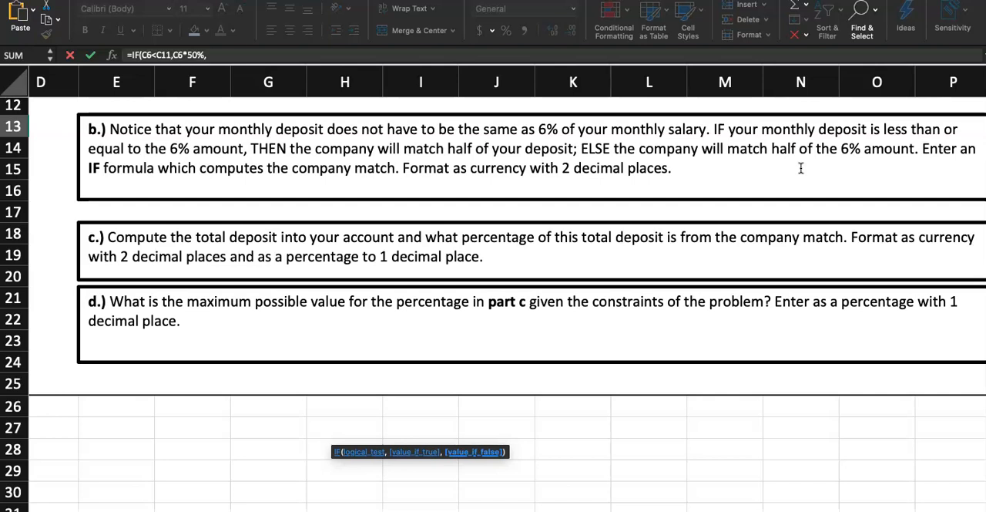
- Add C11*50% as the value if false to the IF formula in Company Match cell C13 and enter the formula
{"action": "scroll", "coordinate": [568, 247], "scroll_direction": "left", "scroll_amount": 5}
{"action": "scroll", "coordinate": [568, 246], "scroll_direction": "up", "scroll_amount": 5}
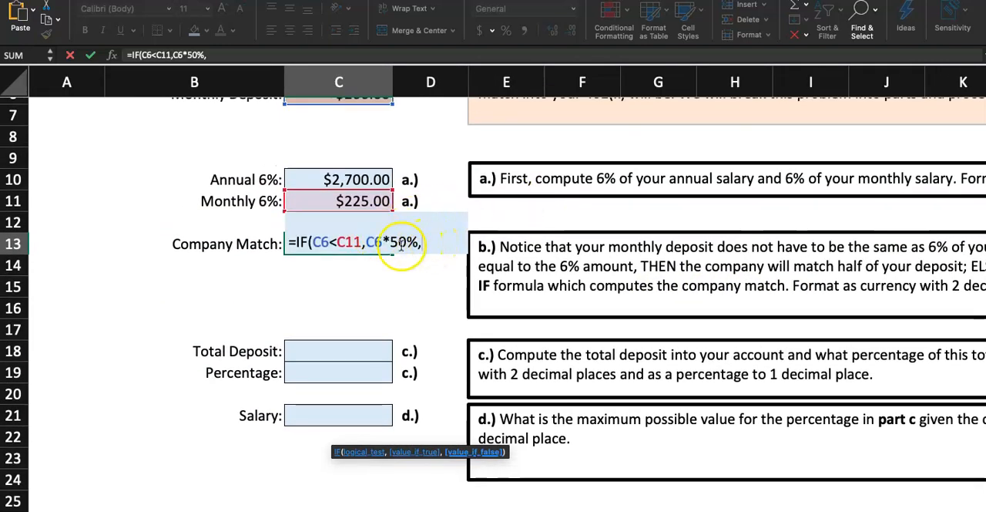
{"action": "left_click", "coordinate": [359, 200]}
{"action": "type", "text": "*"}
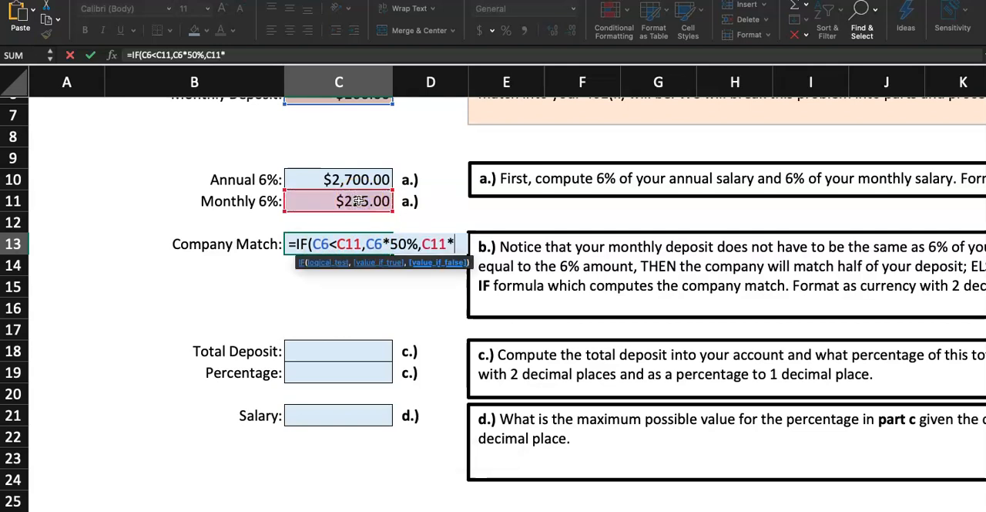
{"action": "type", "text": "50%"}
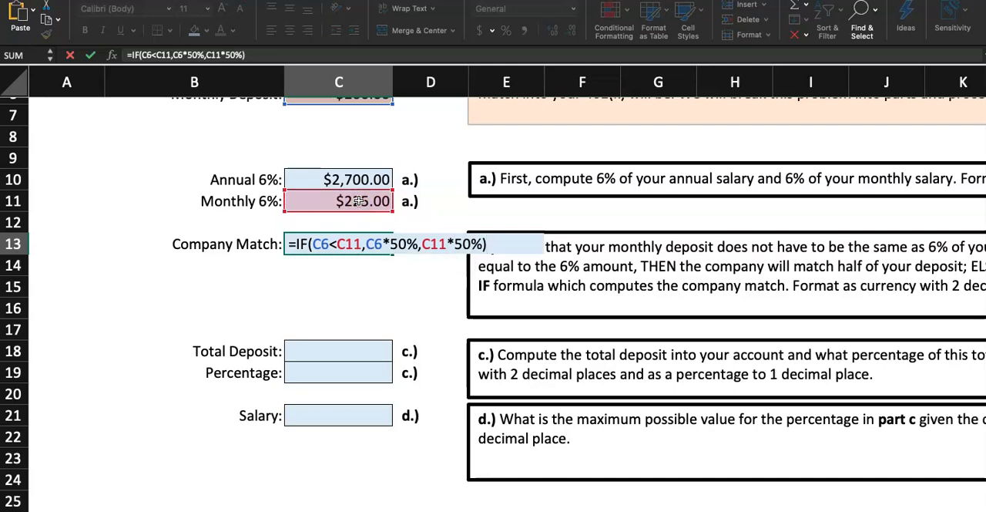
{"action": "scroll", "coordinate": [359, 201], "scroll_direction": "up", "scroll_amount": 2}
{"action": "scroll", "coordinate": [386, 198], "scroll_direction": "up", "scroll_amount": 3}
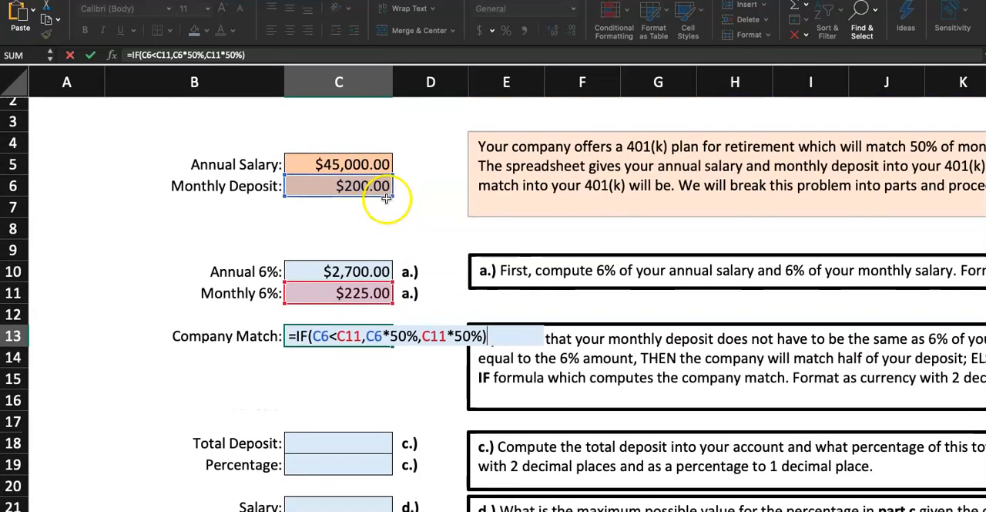
{"action": "scroll", "coordinate": [386, 198], "scroll_direction": "up", "scroll_amount": 5}
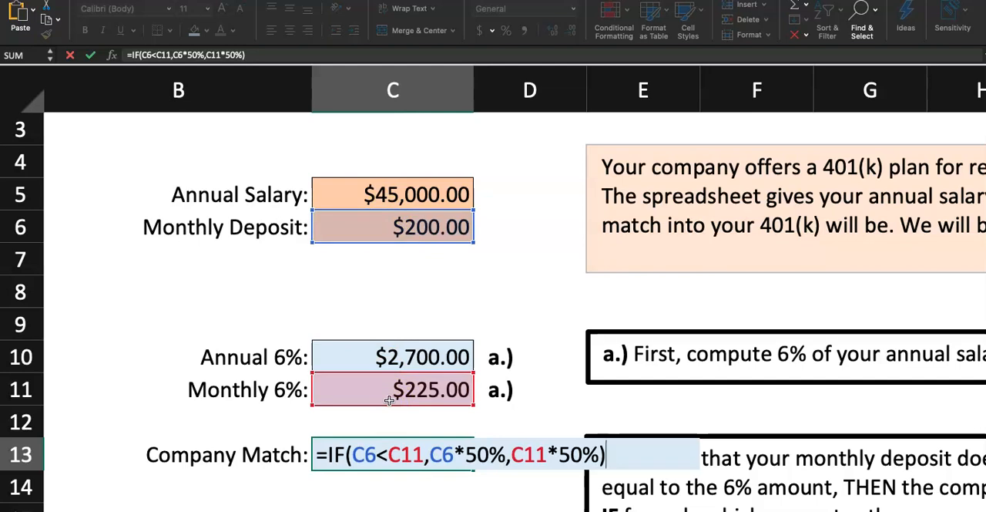
{"action": "key", "text": "Return"}
- Format the company match in cell C13 as Currency
{"action": "left_click", "coordinate": [389, 448]}
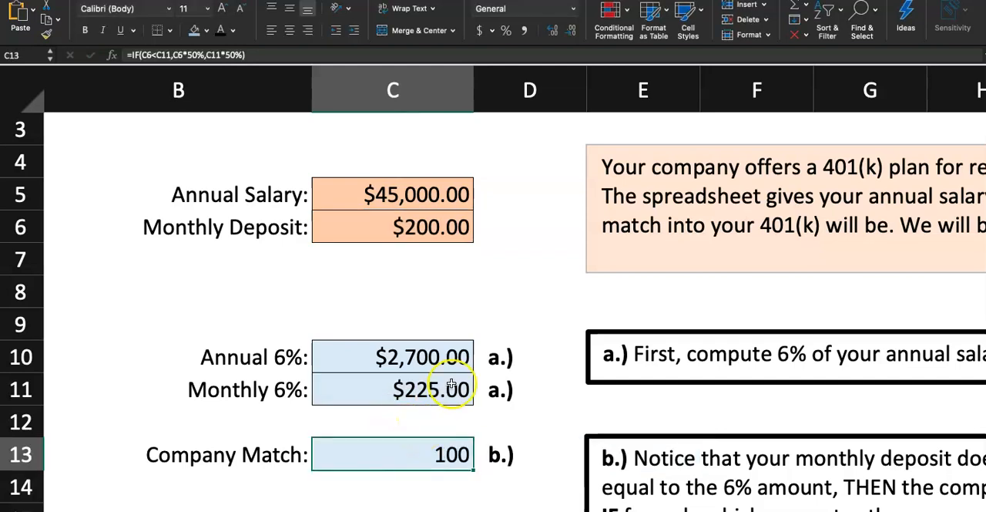
{"action": "left_click", "coordinate": [575, 11]}
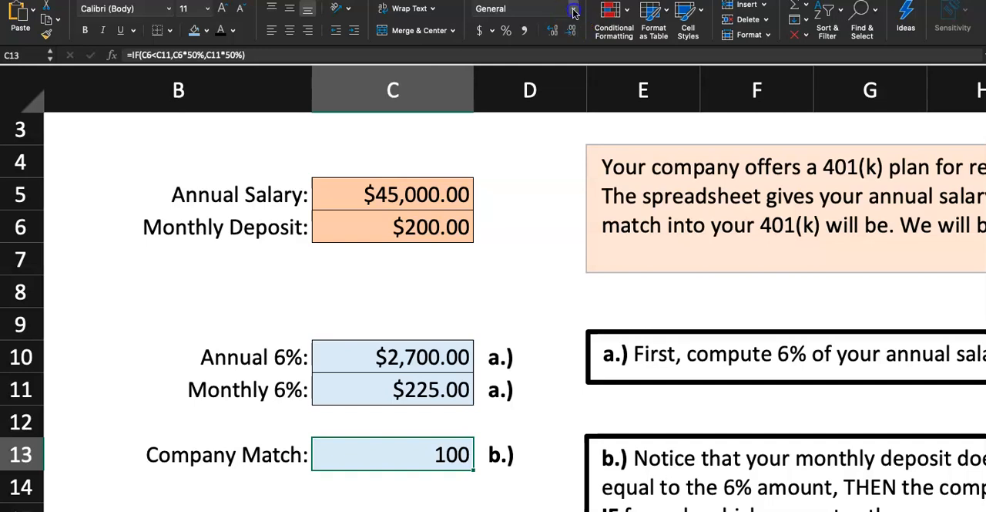
{"action": "left_click", "coordinate": [567, 83]}
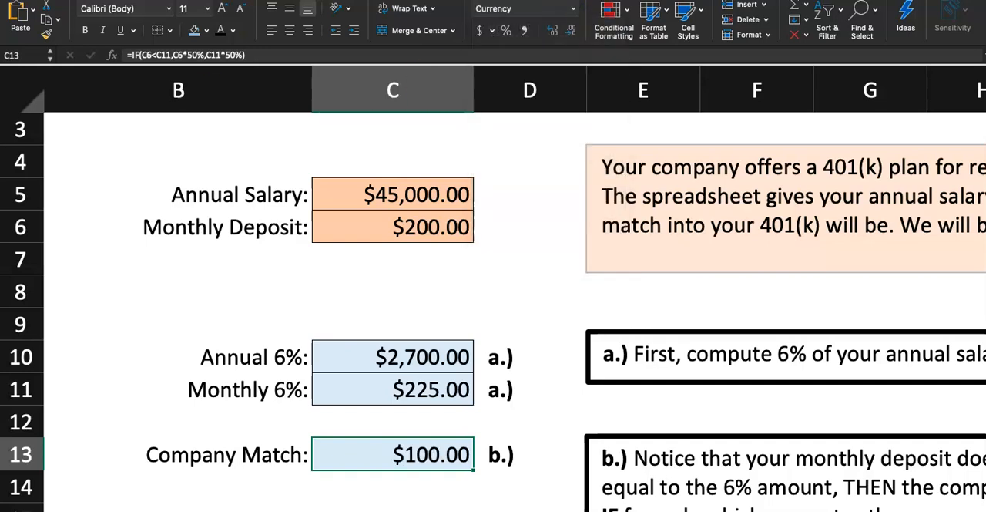
- Test the company match with a monthly deposit of 300 in cell C6, and undo the change
{"action": "left_click", "coordinate": [376, 232]}
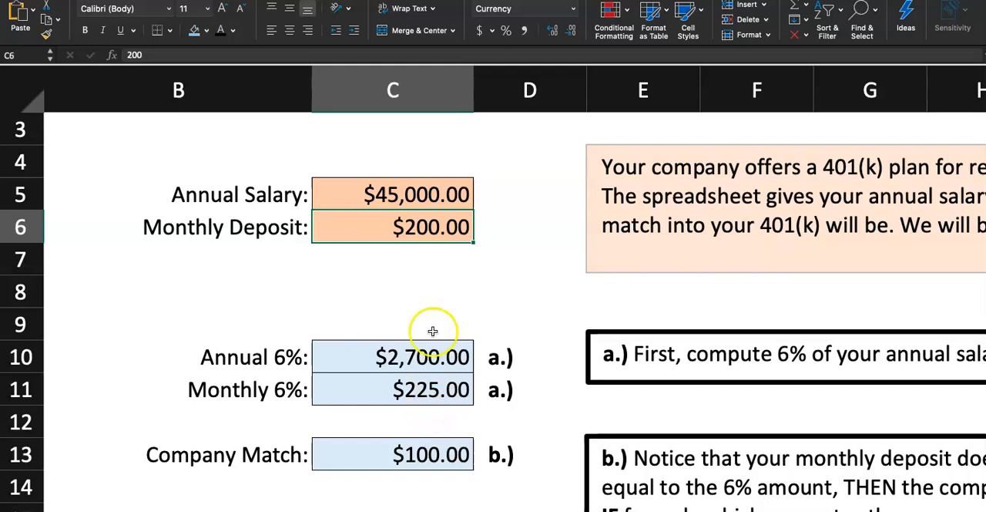
{"action": "type", "text": "300"}
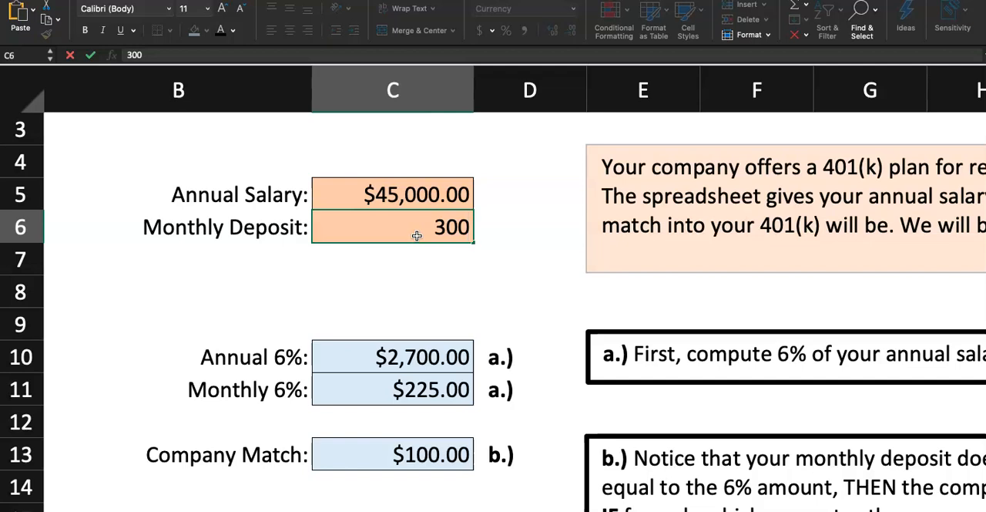
{"action": "key", "text": "Return"}
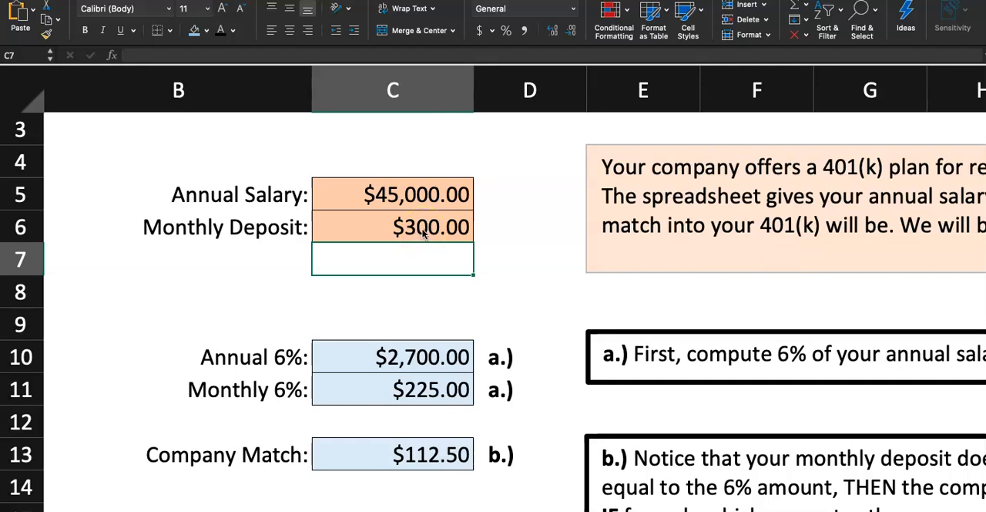
{"action": "left_click", "coordinate": [402, 288]}
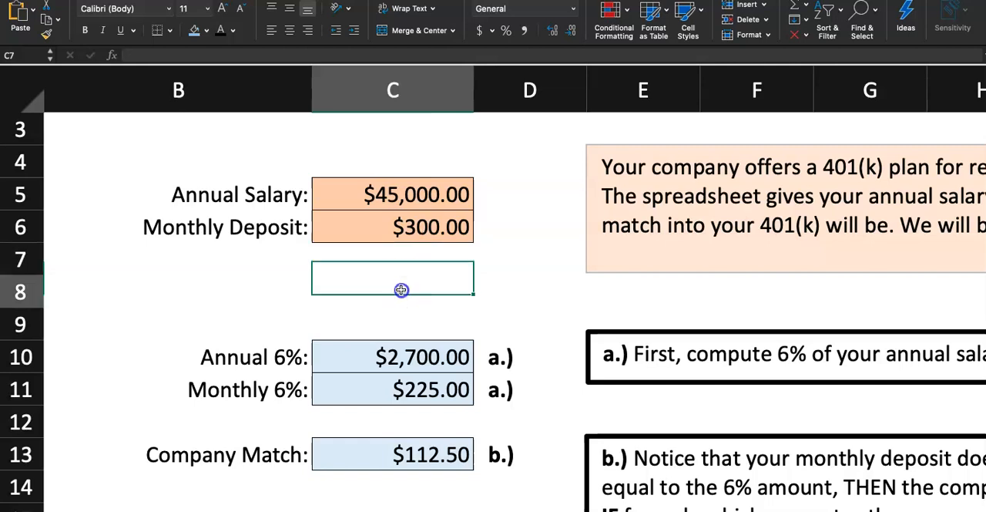
{"action": "key", "text": "super+z"}
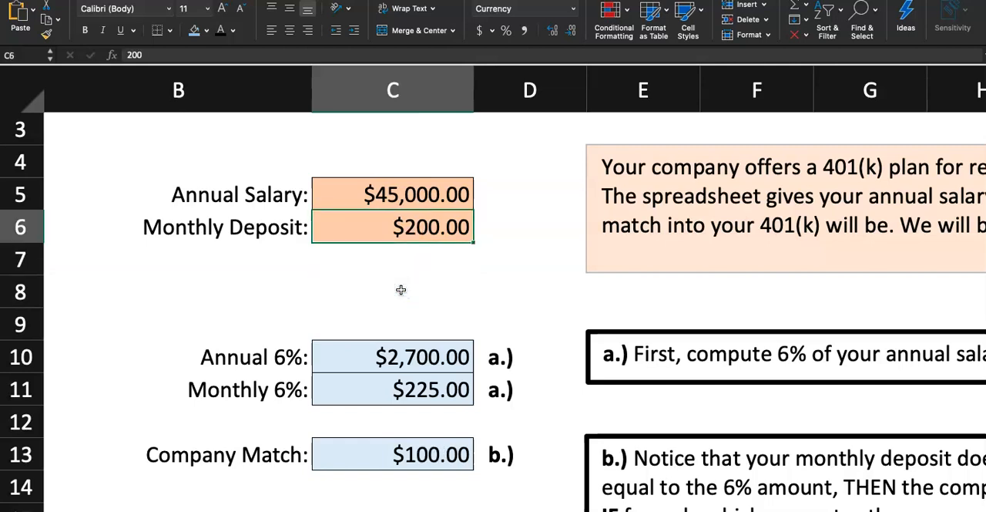
{"action": "left_click", "coordinate": [401, 289]}
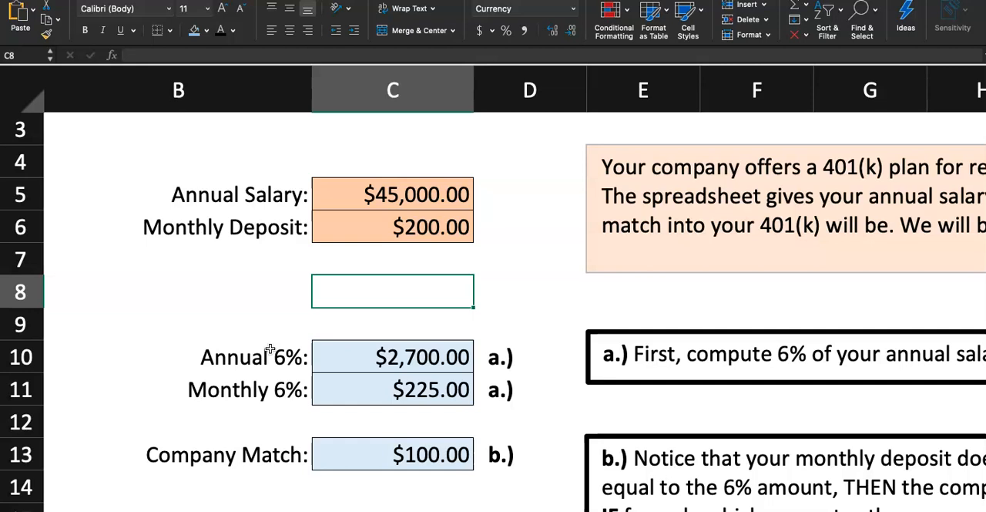
- Test the company match with monthly deposits of 220 and 225 in cell C6, and undo both changes
{"action": "left_click", "coordinate": [389, 451]}
{"action": "left_click", "coordinate": [433, 228]}
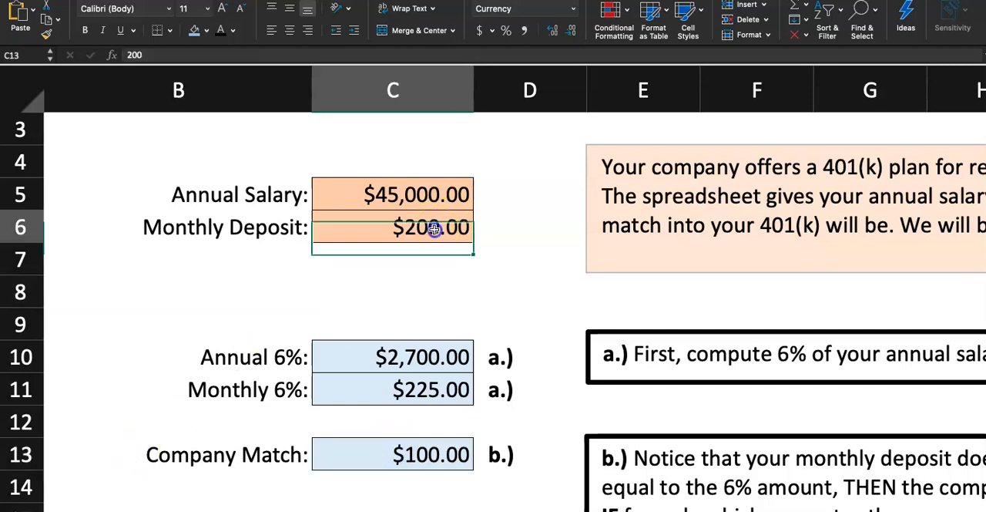
{"action": "type", "text": "220"}
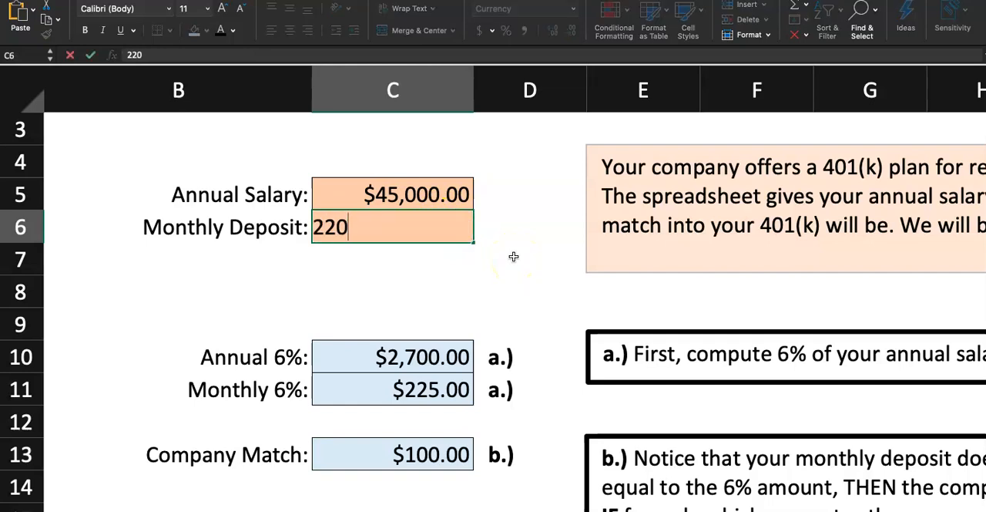
{"action": "key", "text": "Return"}
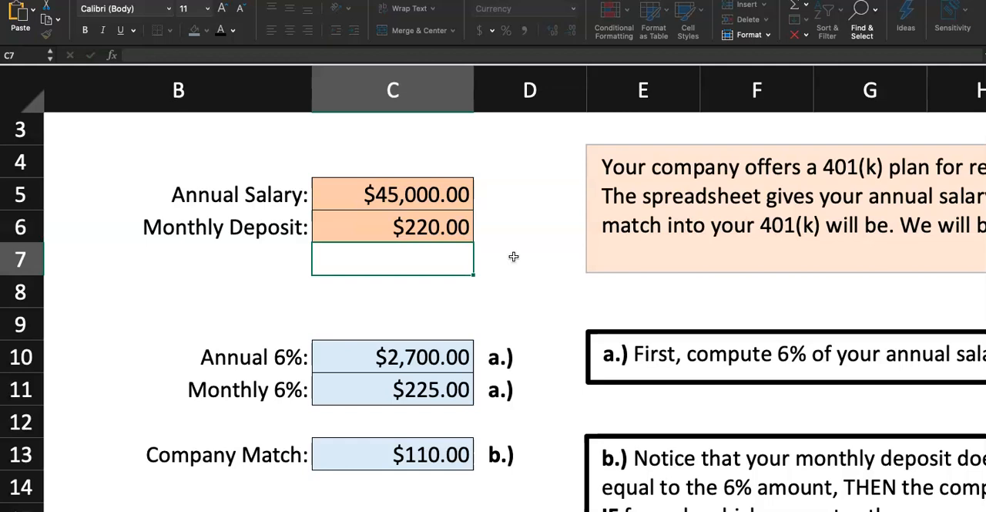
{"action": "left_click", "coordinate": [463, 237]}
{"action": "type", "text": "2"}
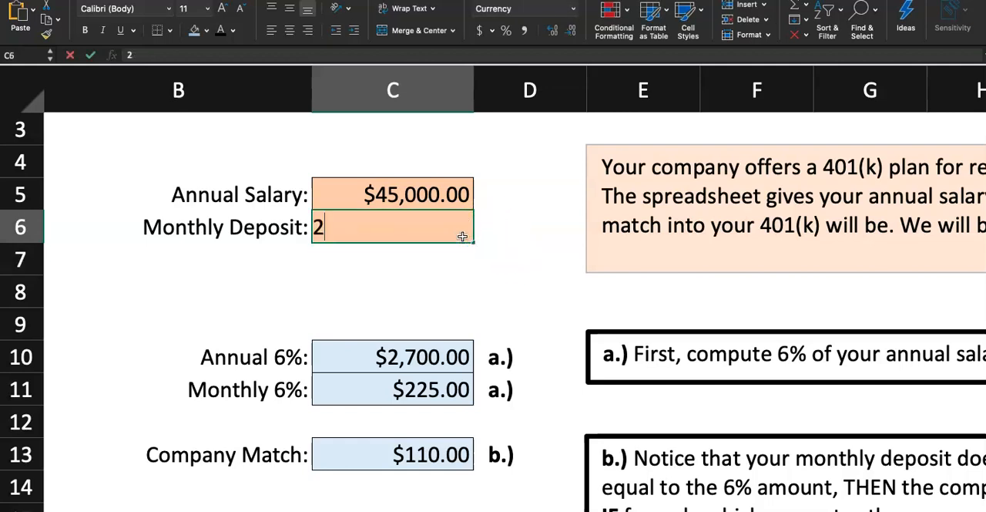
{"action": "type", "text": "25"}
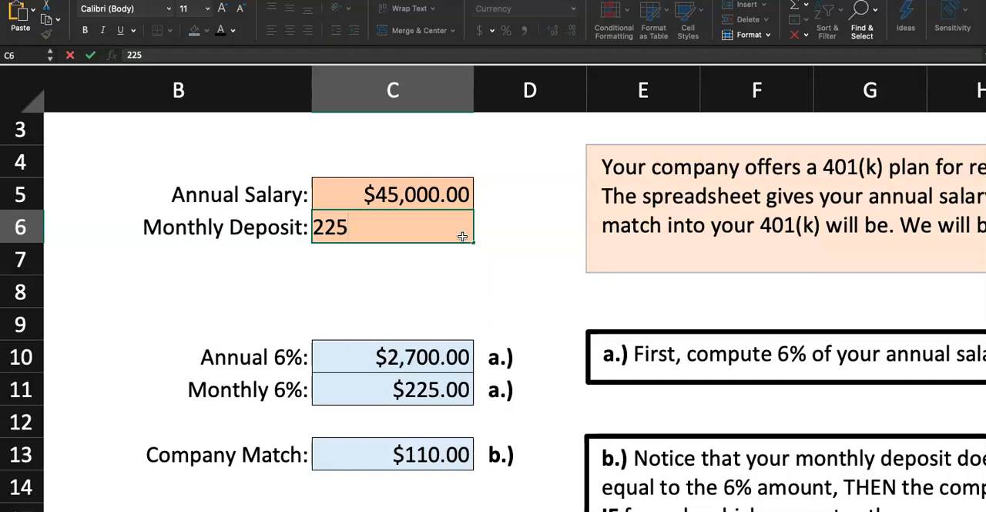
{"action": "key", "text": "Return"}
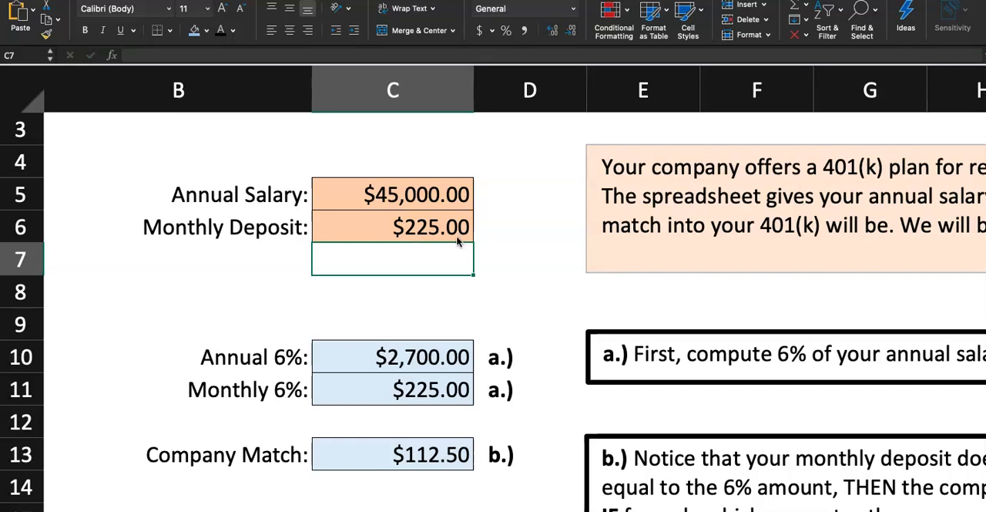
{"action": "key", "text": "ctrl+z"}
{"action": "key", "text": "ctrl+z"}
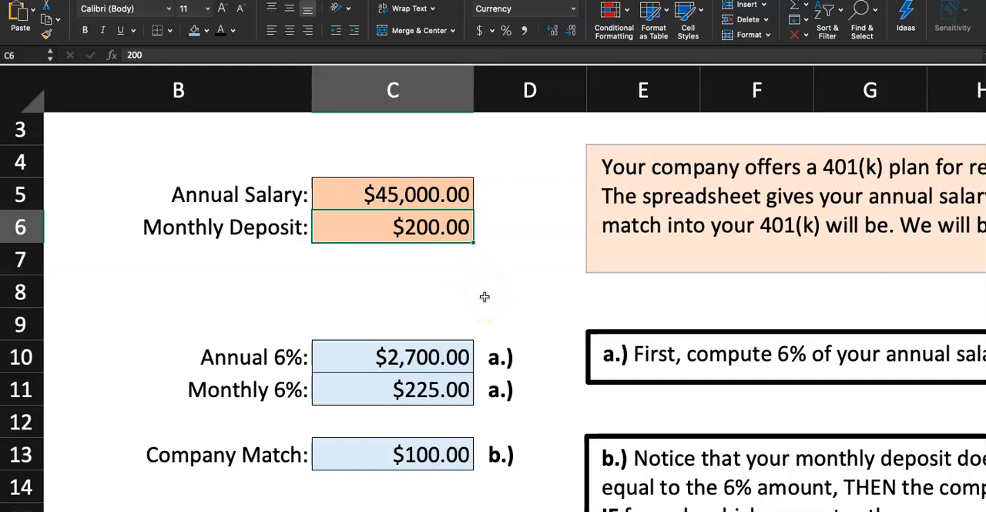
{"action": "left_click", "coordinate": [485, 297]}
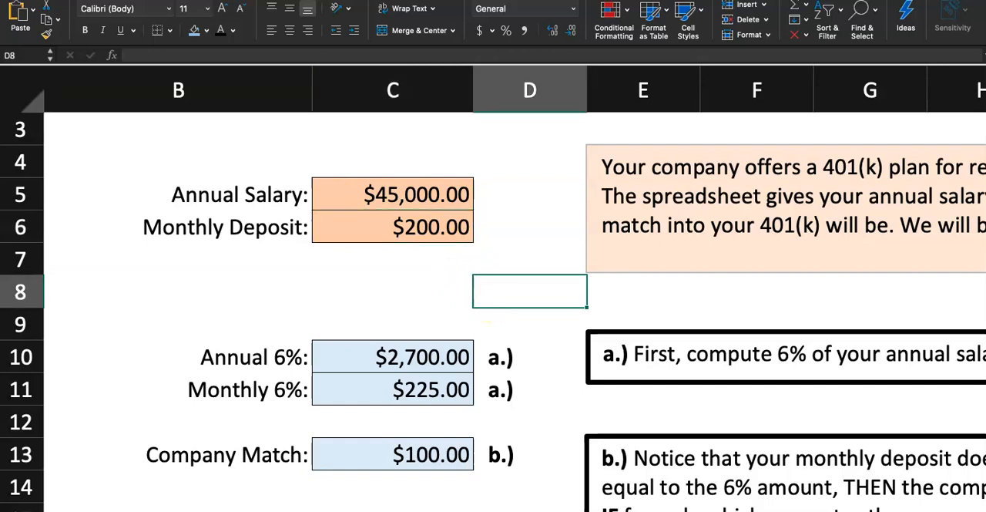
{"action": "left_click", "coordinate": [216, 302]}
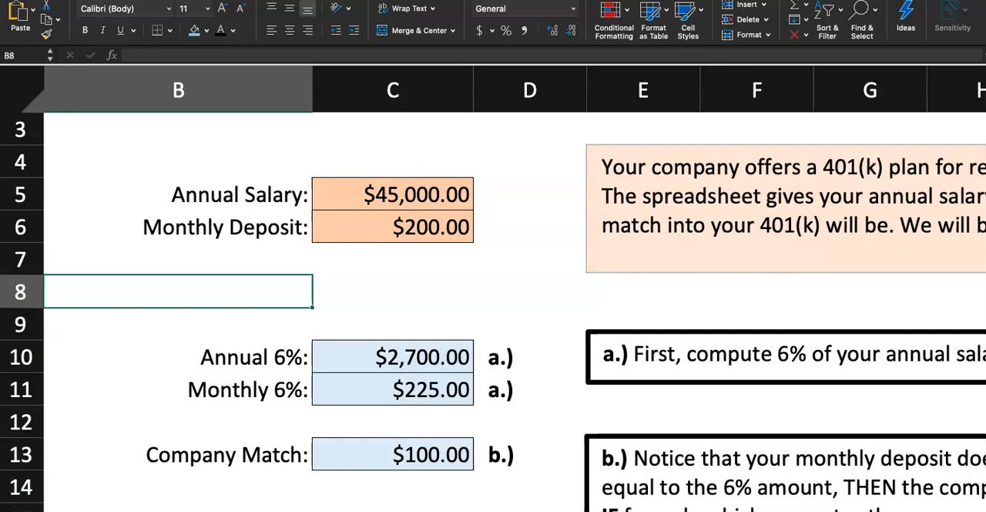
- Mark step 4 as finished on the instructions sheet by filling cell A12 with the blue used for the completed steps
{"action": "key", "text": "ctrl+Page_Up"}
{"action": "left_click", "coordinate": [87, 234]}
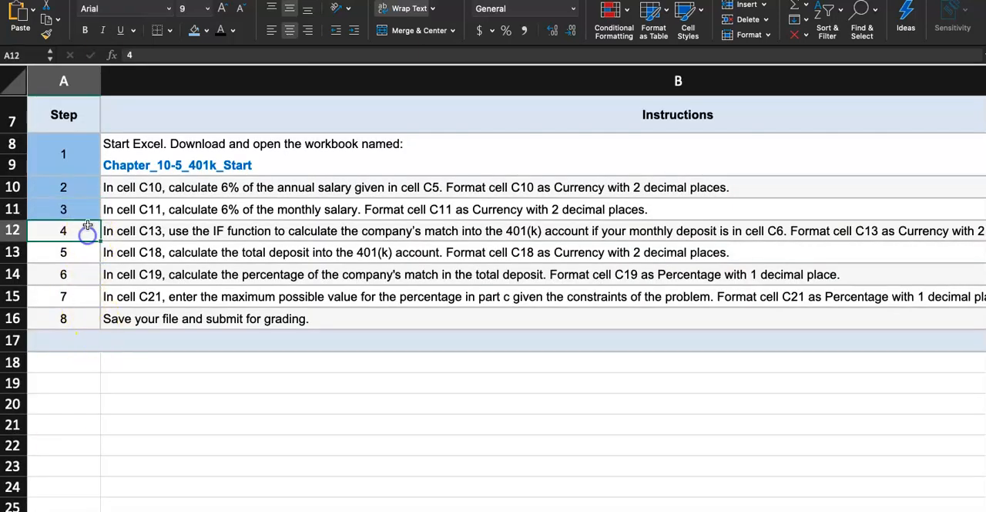
{"action": "left_click", "coordinate": [196, 29]}
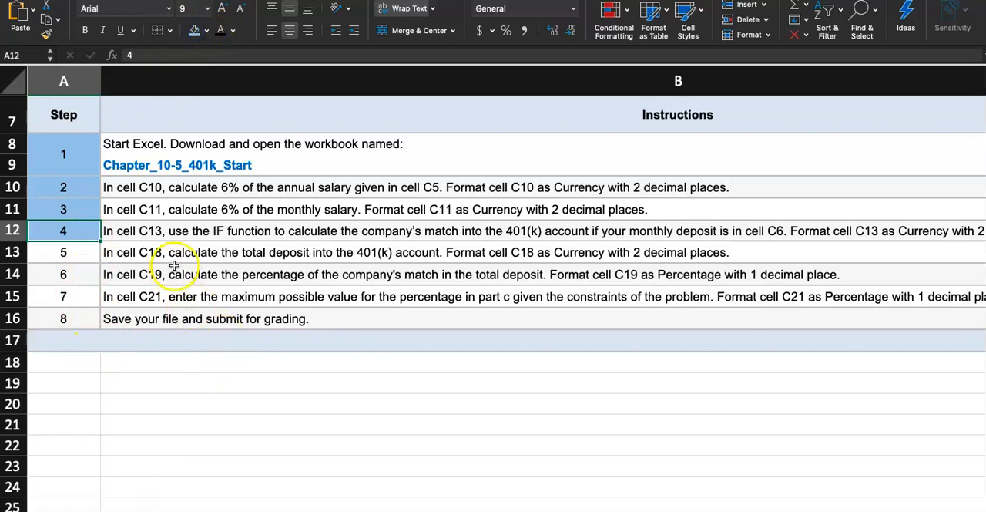
- Return to the Questions sheet and review the IF formula in Company Match cell C13
{"action": "key", "text": "ctrl+Page_Down"}
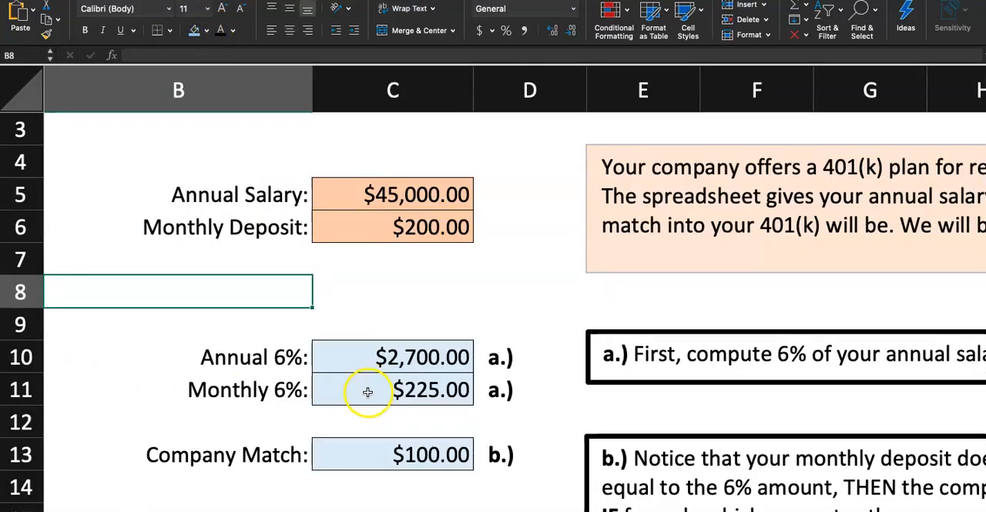
{"action": "double_click", "coordinate": [367, 392]}
{"action": "double_click", "coordinate": [432, 455]}
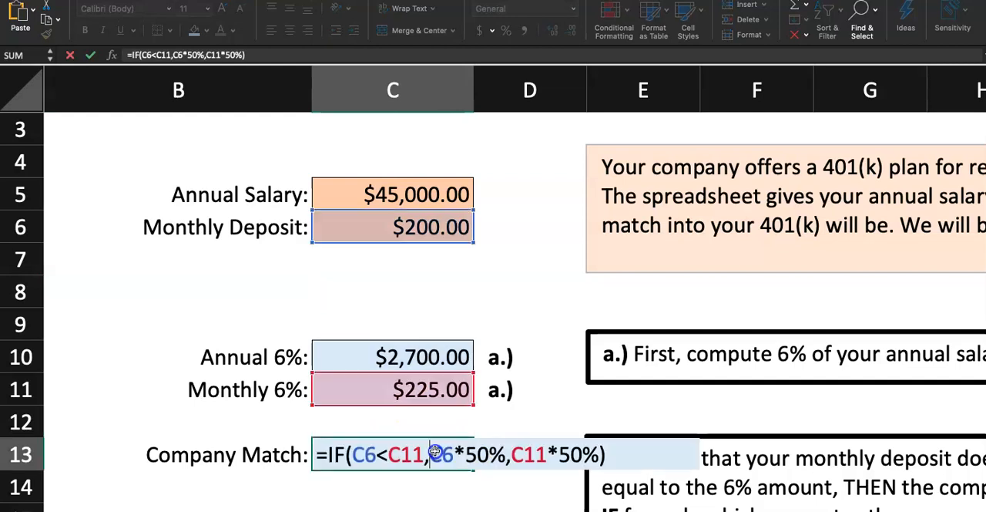
{"action": "left_click", "coordinate": [613, 455]}
{"action": "key", "text": "Return"}
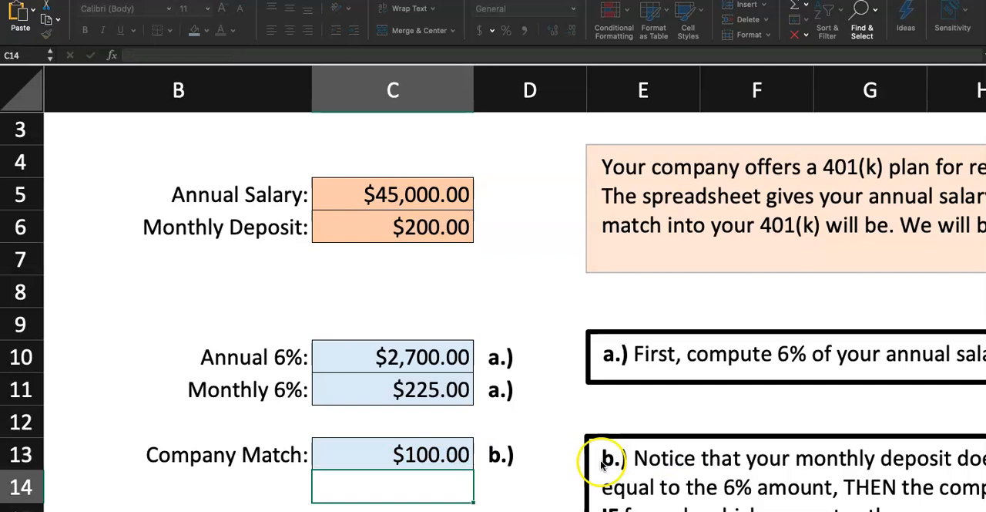
- Check step 5 on the instructions sheet and calculate the Total Deposit in Questions cell C18 with =C6+C13
{"action": "left_click", "coordinate": [223, 509]}
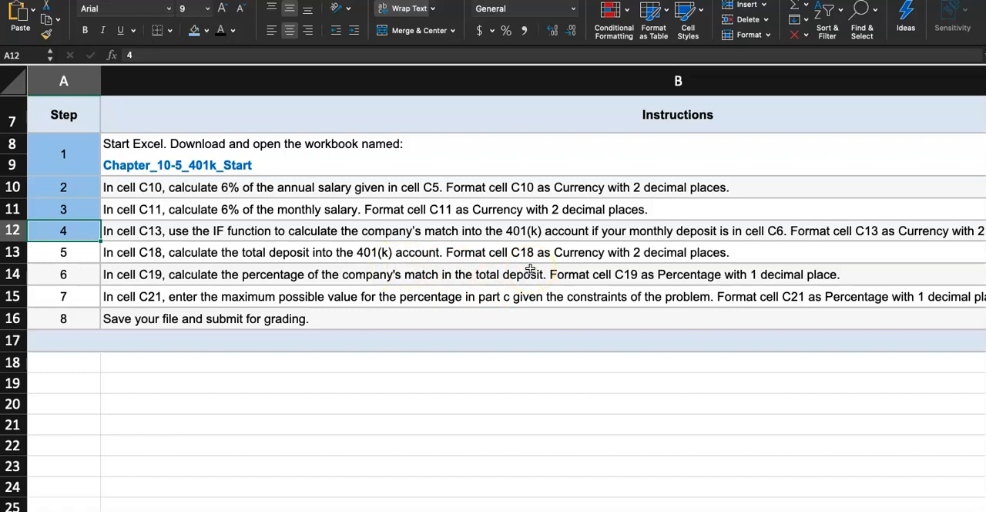
{"action": "left_click", "coordinate": [189, 508]}
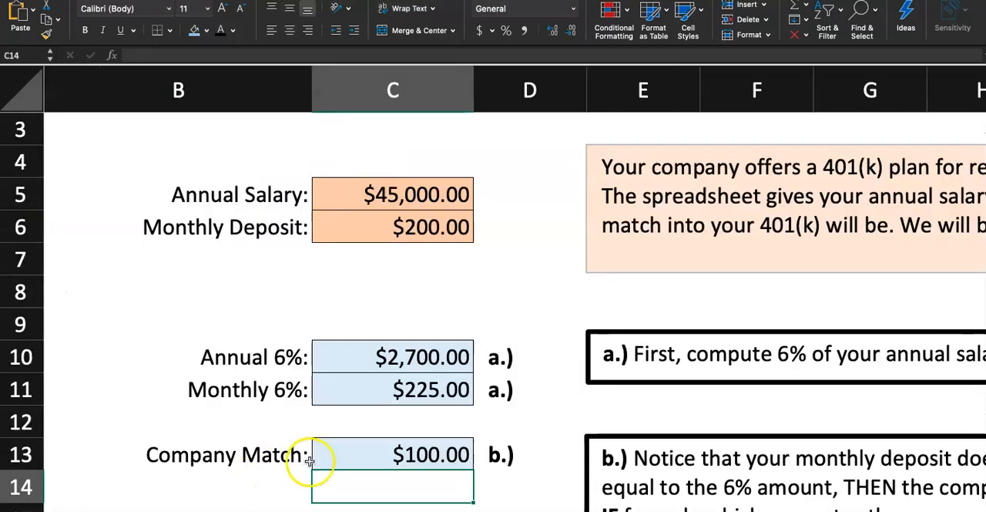
{"action": "scroll", "coordinate": [323, 459], "scroll_direction": "down", "scroll_amount": 6}
{"action": "left_click", "coordinate": [359, 437]}
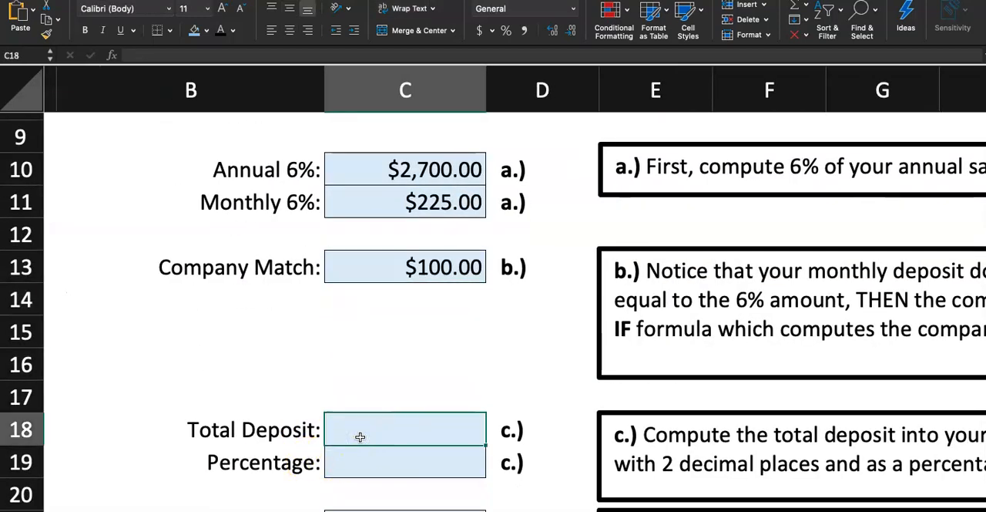
{"action": "type", "text": "="}
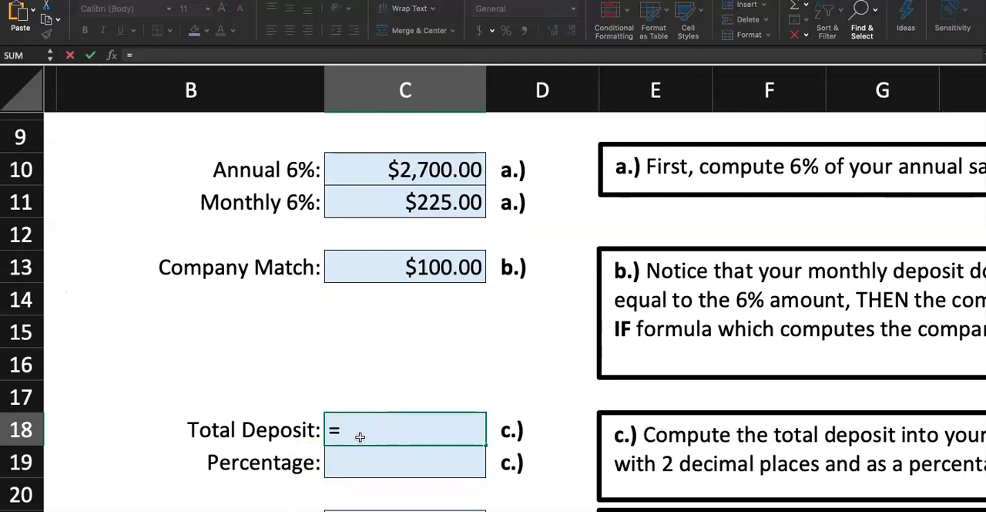
{"action": "scroll", "coordinate": [387, 381], "scroll_direction": "up", "scroll_amount": 5}
{"action": "left_click", "coordinate": [393, 194]}
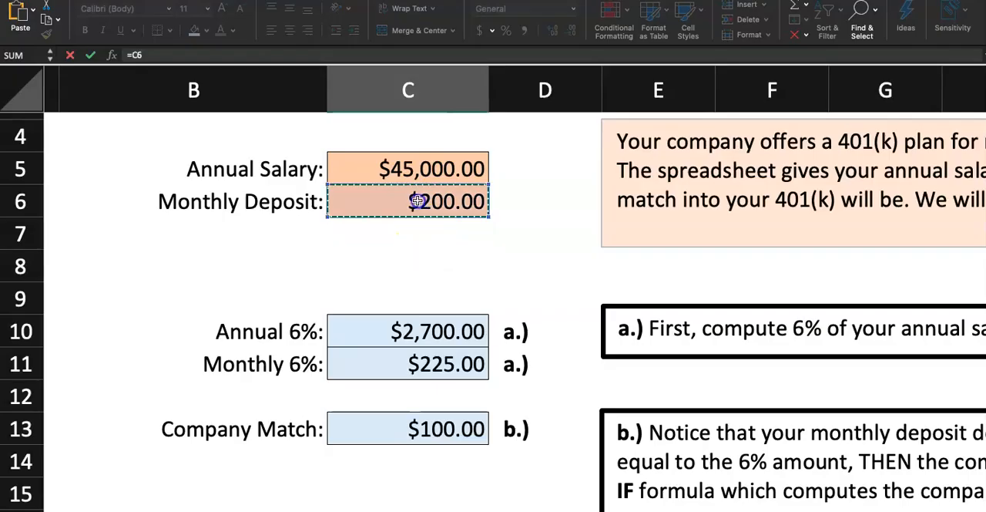
{"action": "scroll", "coordinate": [416, 199], "scroll_direction": "down", "scroll_amount": 5}
{"action": "type", "text": "+"}
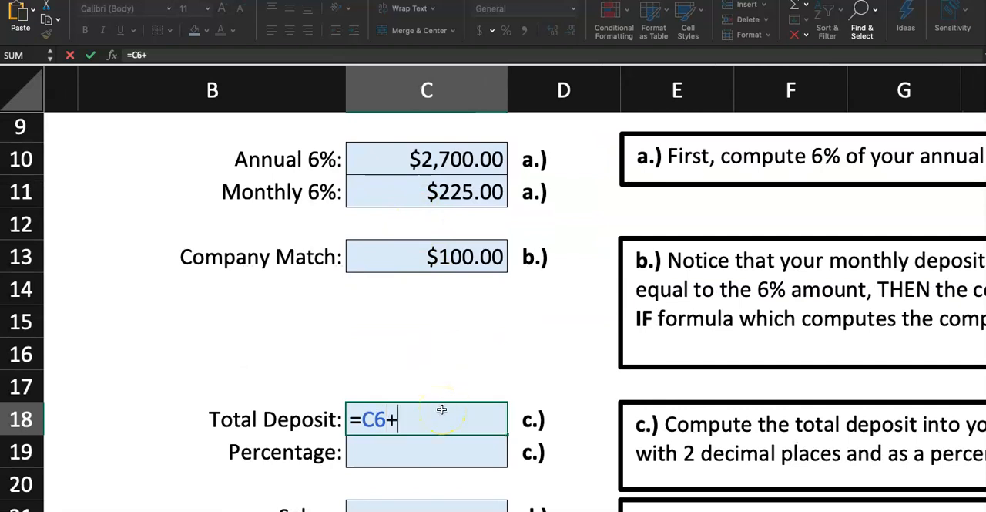
{"action": "left_click", "coordinate": [445, 260]}
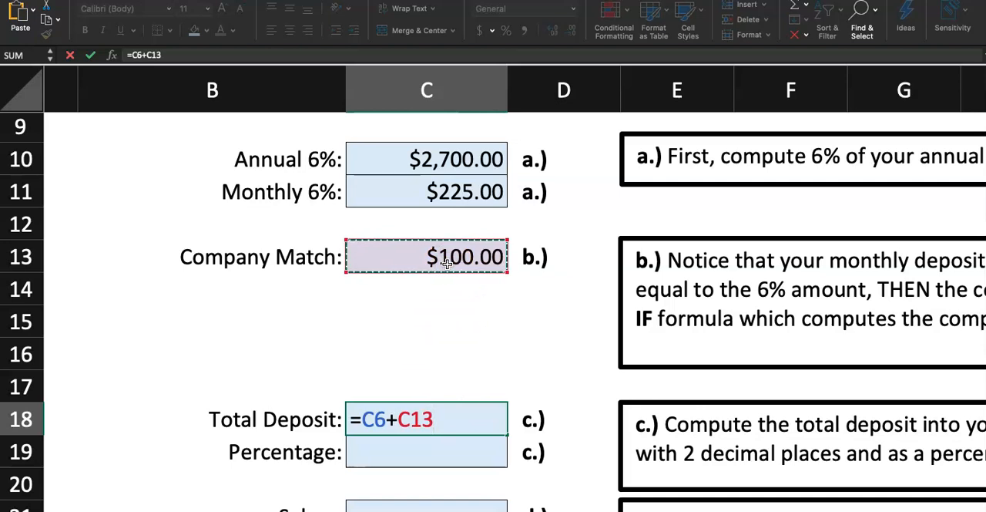
{"action": "key", "text": "Return"}
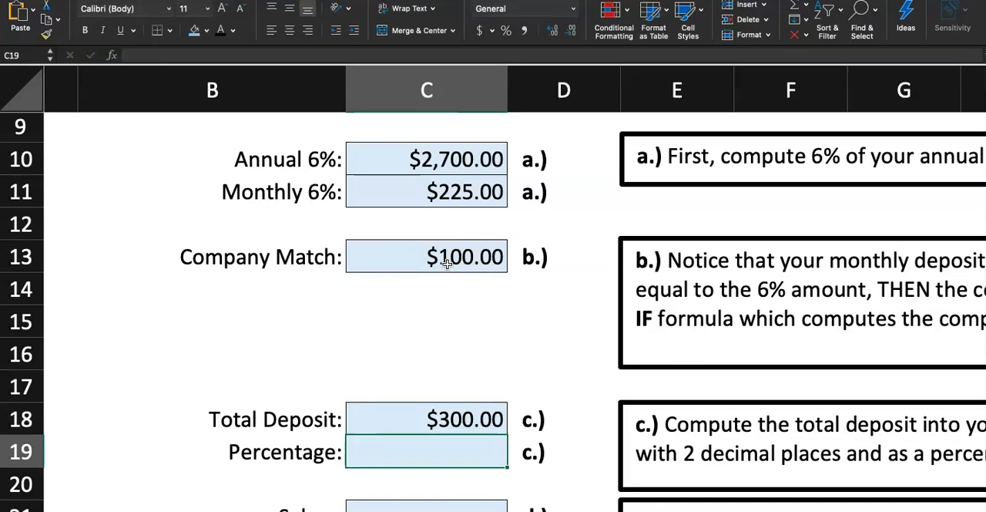
- Review the deposit and match cells behind the total, and mark step 5 as finished by filling instructions cell A13 with the same blue
{"action": "scroll", "coordinate": [447, 263], "scroll_direction": "up", "scroll_amount": 4}
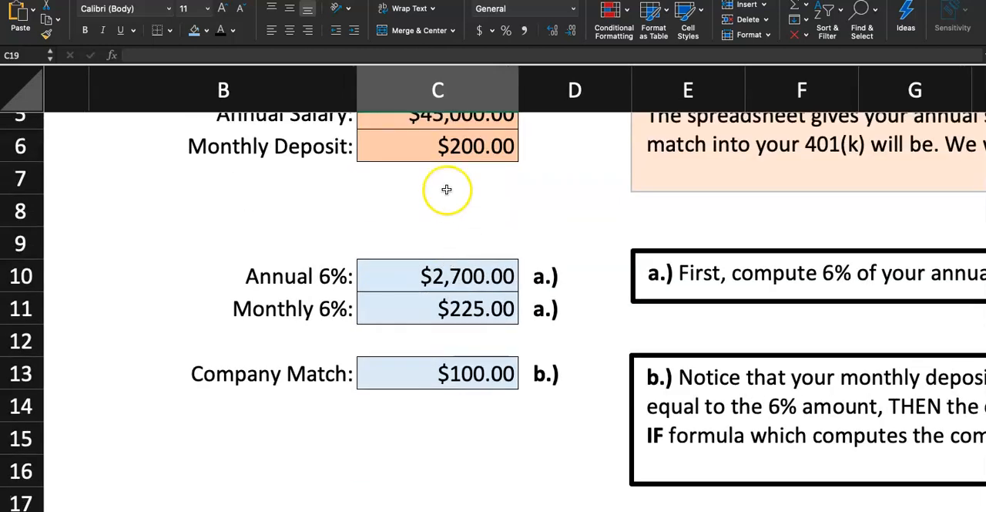
{"action": "left_click", "coordinate": [440, 147]}
{"action": "left_click", "coordinate": [440, 373]}
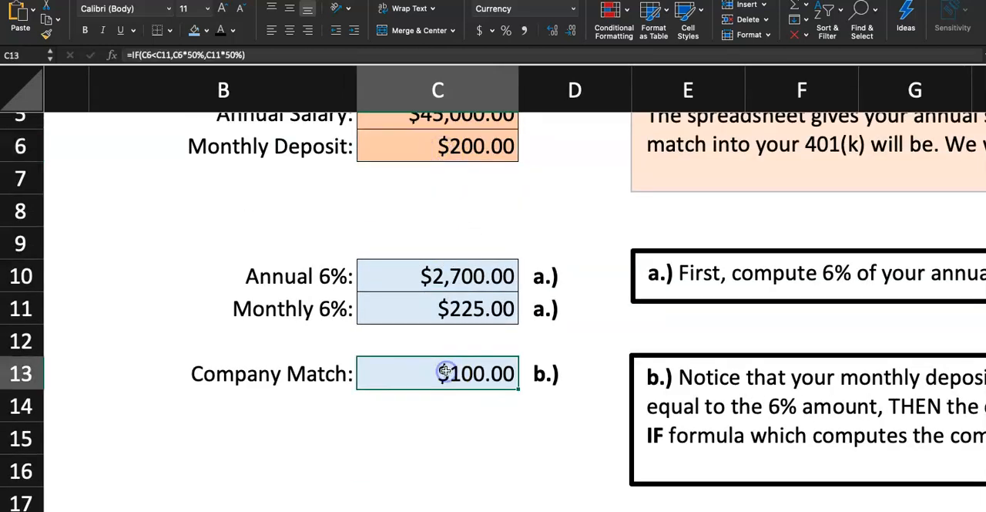
{"action": "scroll", "coordinate": [443, 372], "scroll_direction": "down", "scroll_amount": 4}
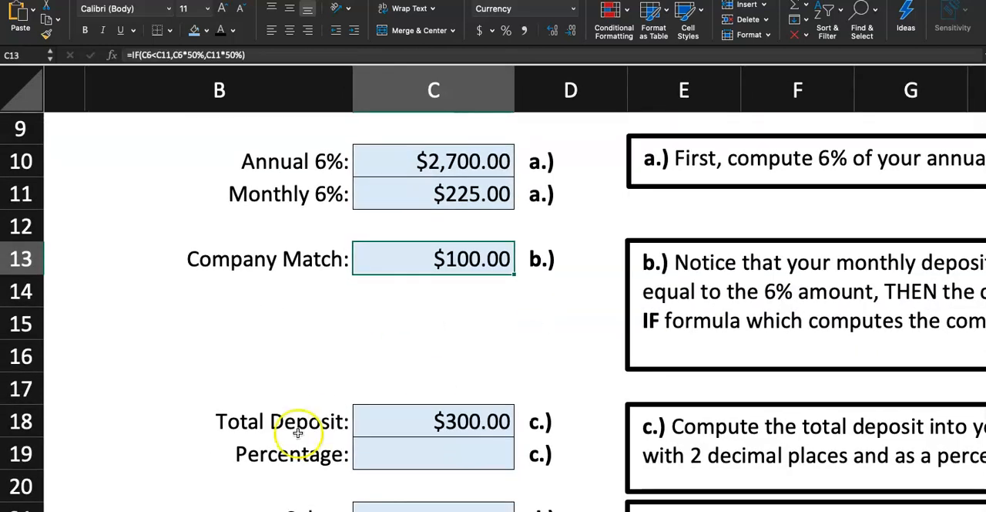
{"action": "left_click", "coordinate": [116, 509]}
{"action": "left_click", "coordinate": [67, 258]}
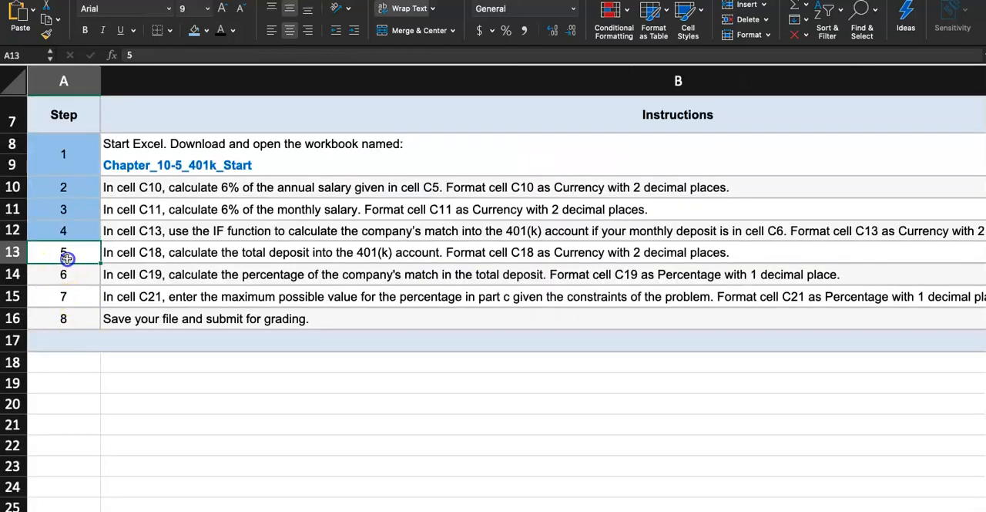
{"action": "left_click", "coordinate": [199, 33]}
{"action": "left_click", "coordinate": [73, 281]}
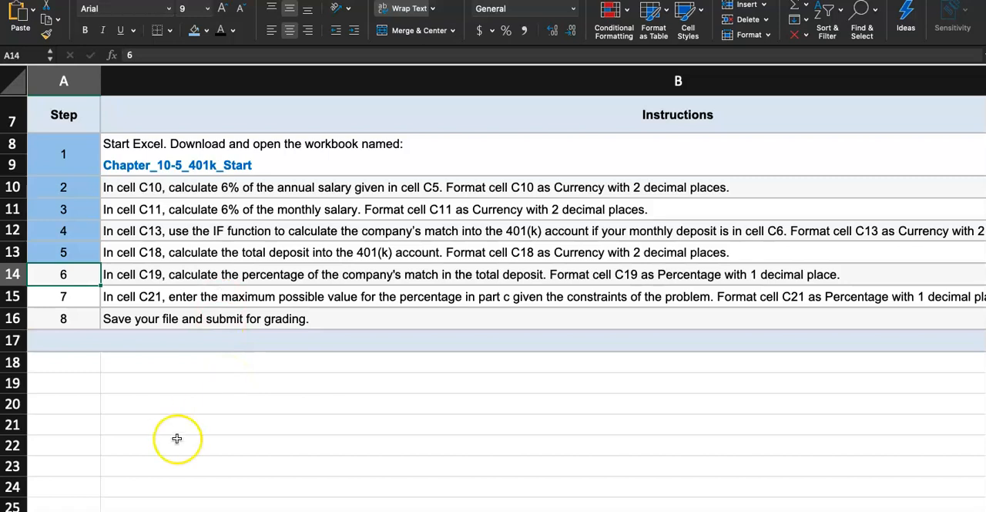
- Calculate the company match's share of the total deposit in Questions cell C19 with =C13/C18
{"action": "left_click", "coordinate": [185, 510]}
{"action": "left_click", "coordinate": [481, 449]}
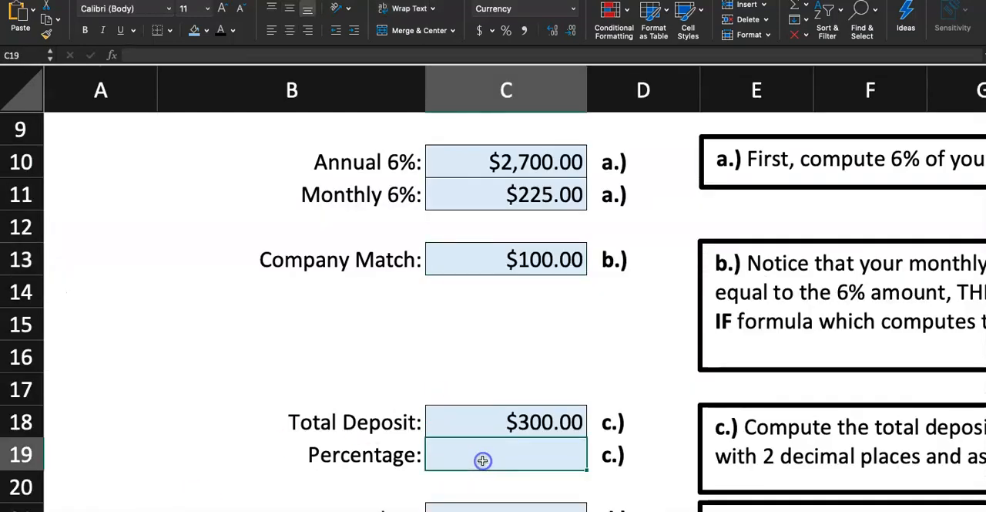
{"action": "type", "text": "="}
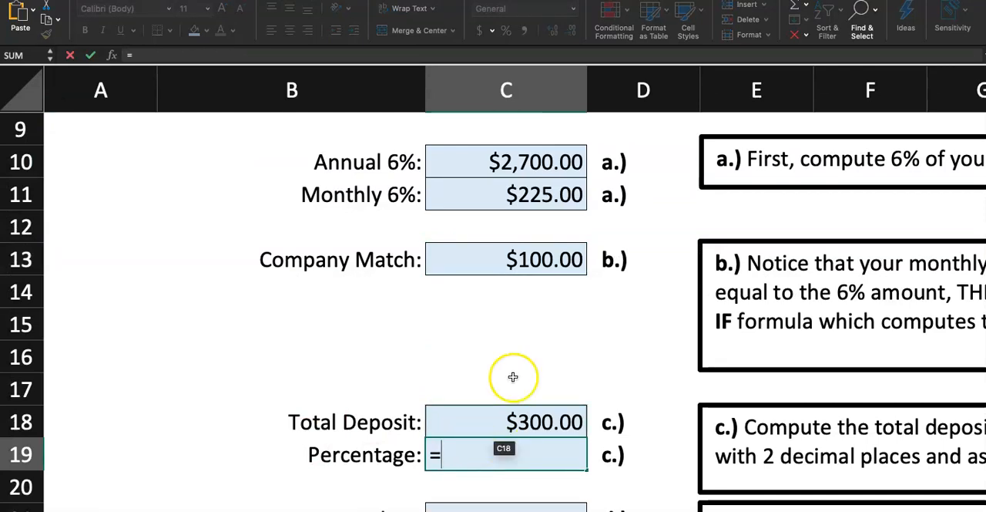
{"action": "left_click", "coordinate": [546, 259]}
{"action": "type", "text": "/"}
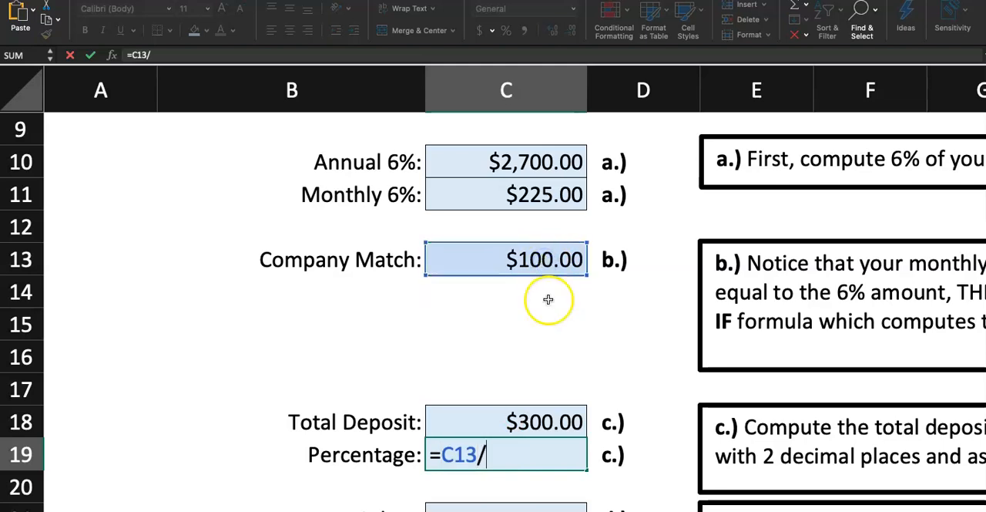
{"action": "left_click", "coordinate": [554, 419]}
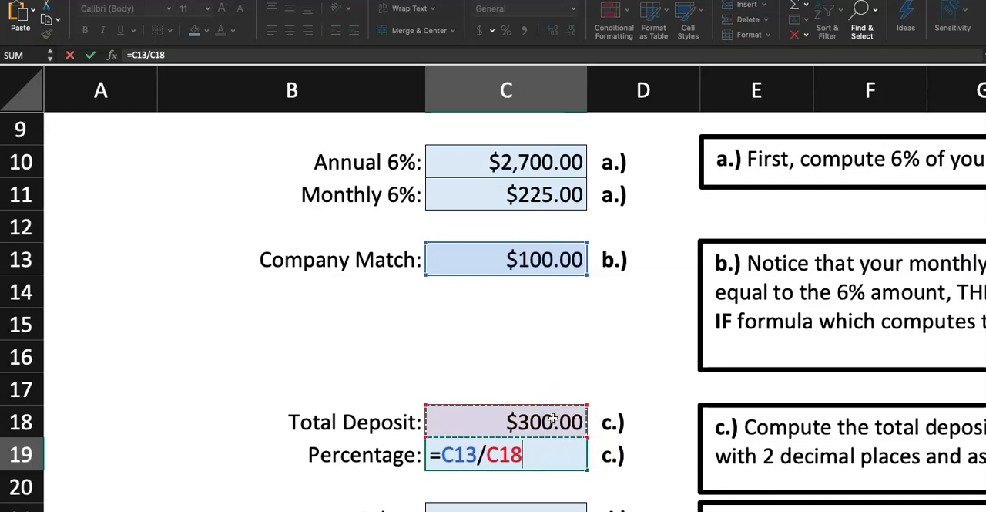
{"action": "key", "text": "Return"}
- Format the match share in cell C19 with the Percentage number format
{"action": "left_click", "coordinate": [501, 491]}
{"action": "left_click", "coordinate": [510, 454]}
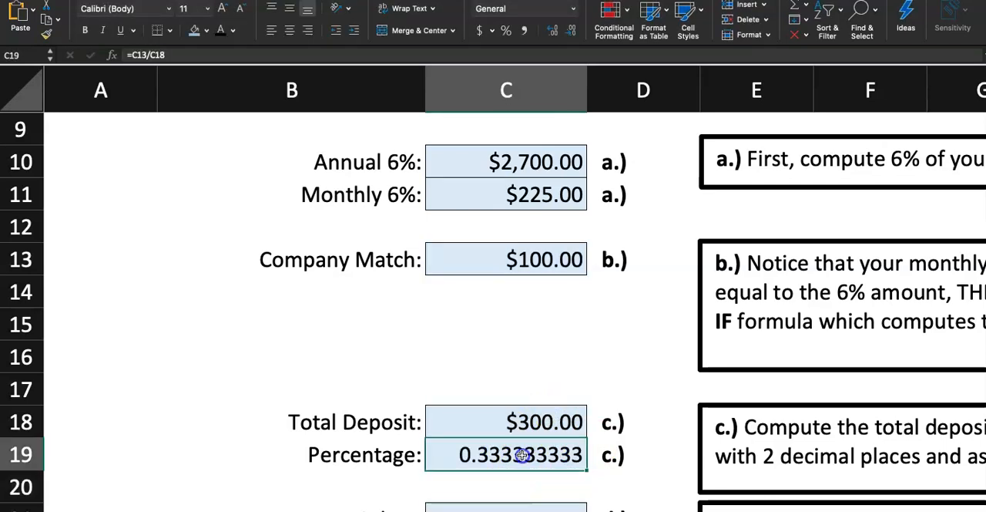
{"action": "left_click", "coordinate": [572, 9]}
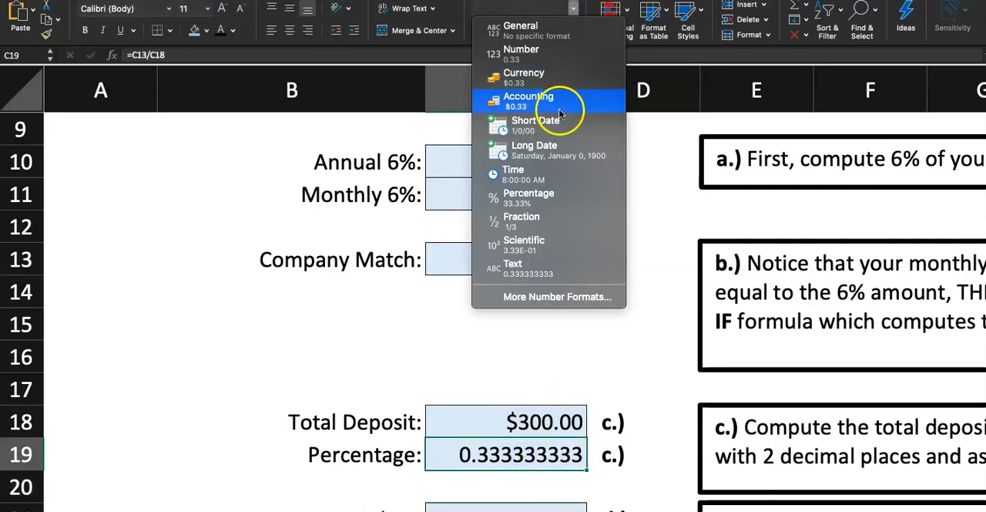
{"action": "left_click", "coordinate": [565, 194]}
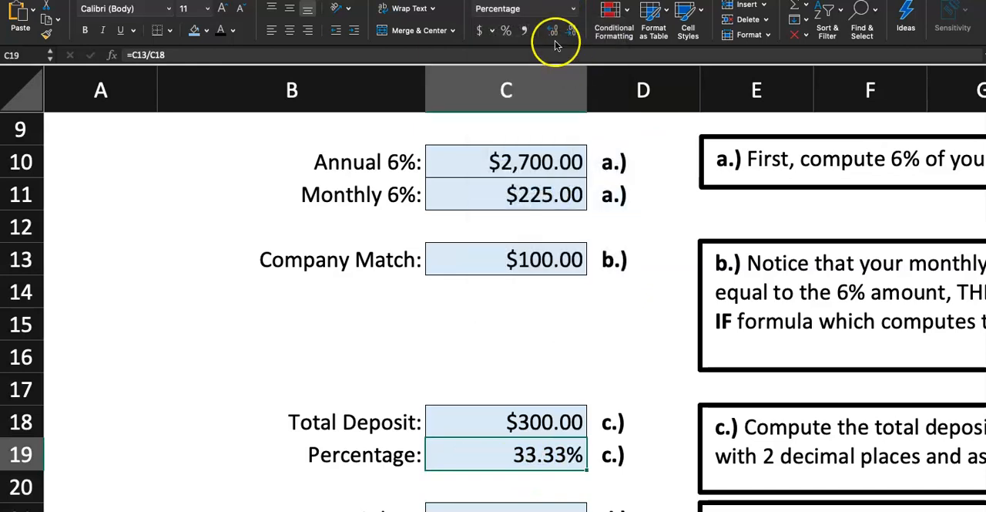
{"action": "left_click", "coordinate": [444, 291]}
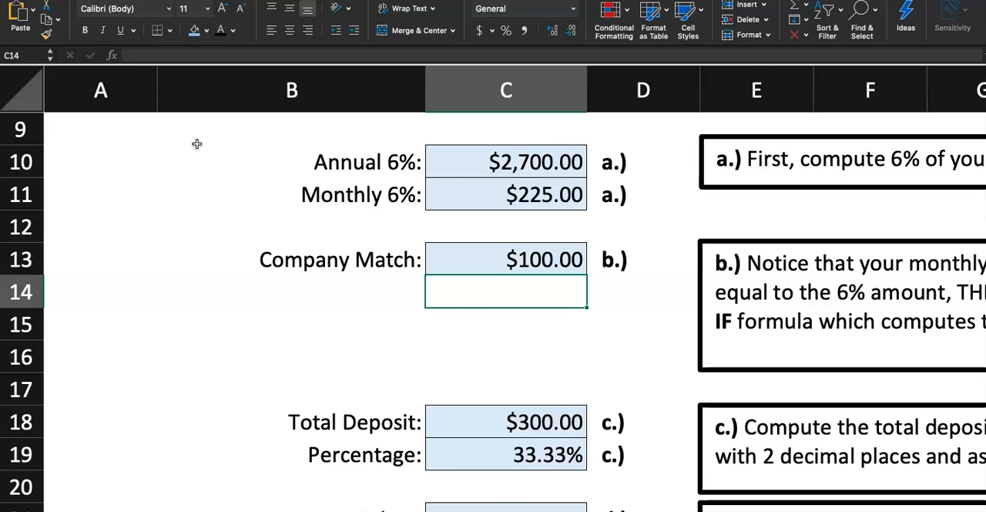
- Mark step 6 as finished on the instructions sheet by filling cell A14 with the blue of the completed steps
{"action": "scroll", "coordinate": [242, 358], "scroll_direction": "down", "scroll_amount": 1}
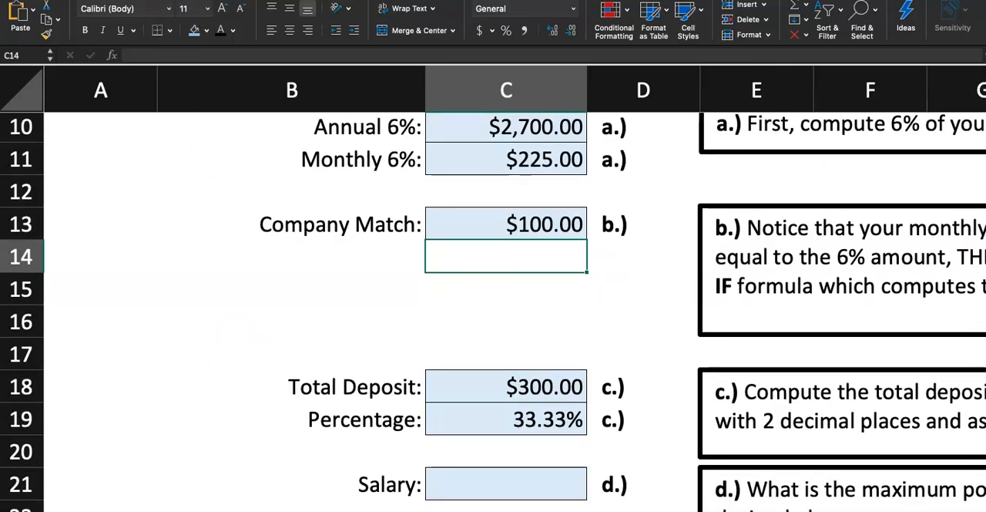
{"action": "left_click", "coordinate": [98, 510]}
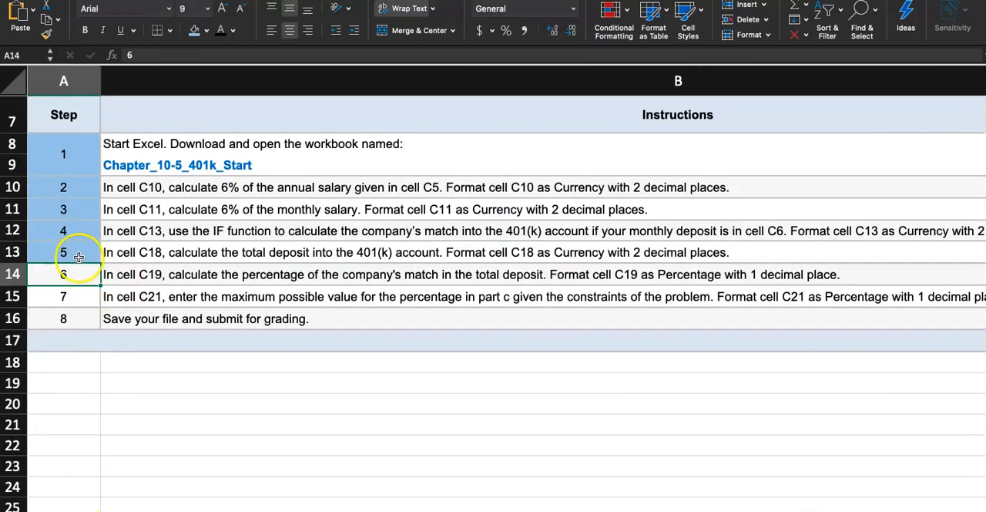
{"action": "left_click", "coordinate": [195, 31]}
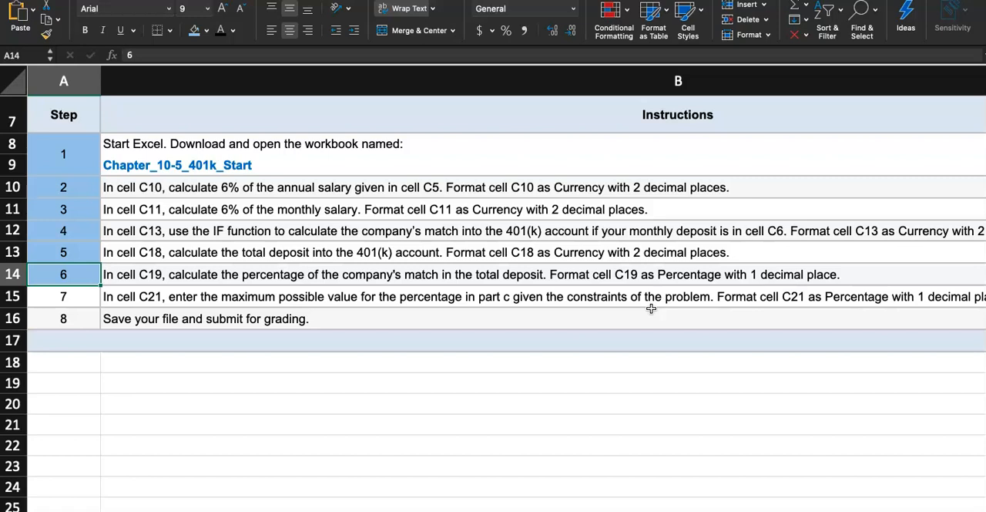
- Read the full step 7 instruction and the part d question for Salary cell C21 on the Questions sheet
{"action": "scroll", "coordinate": [651, 308], "scroll_direction": "right", "scroll_amount": 3}
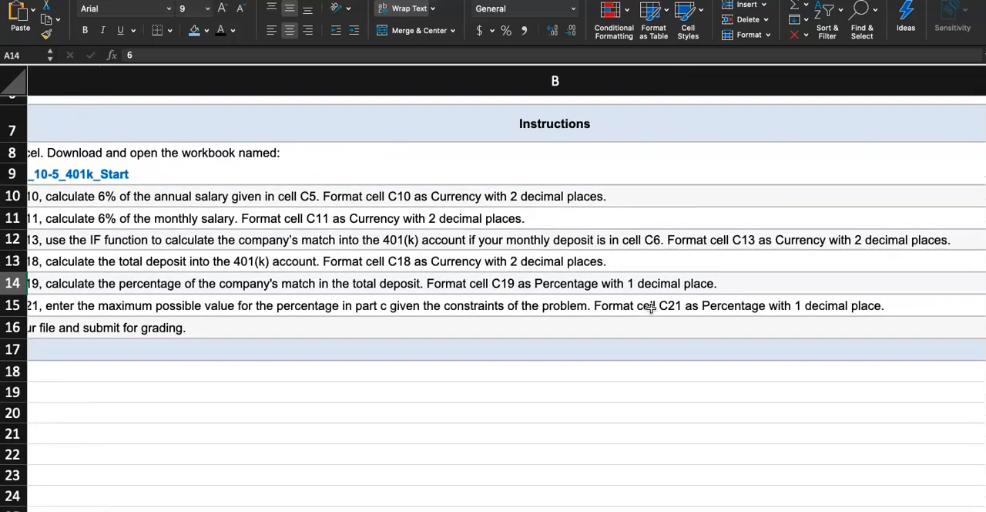
{"action": "scroll", "coordinate": [651, 308], "scroll_direction": "left", "scroll_amount": 3}
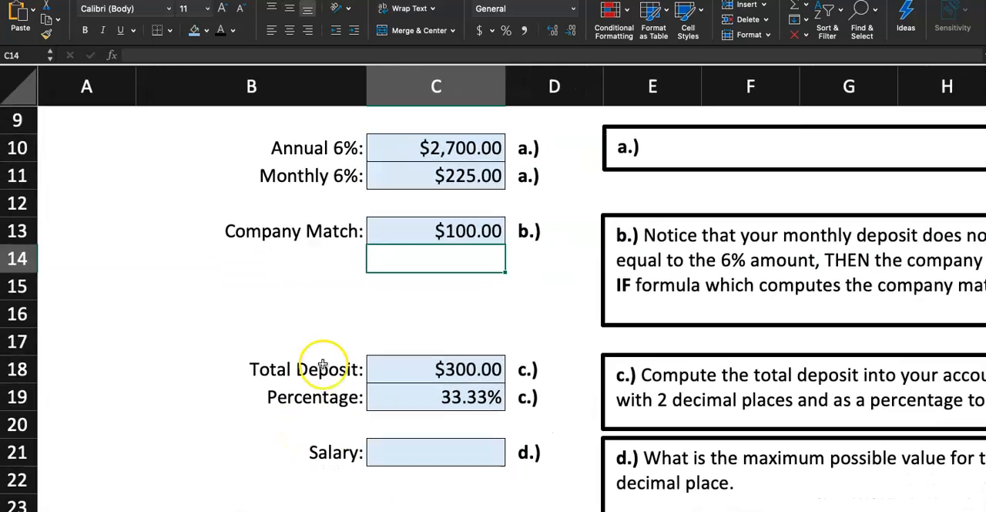
{"action": "left_click", "coordinate": [387, 405]}
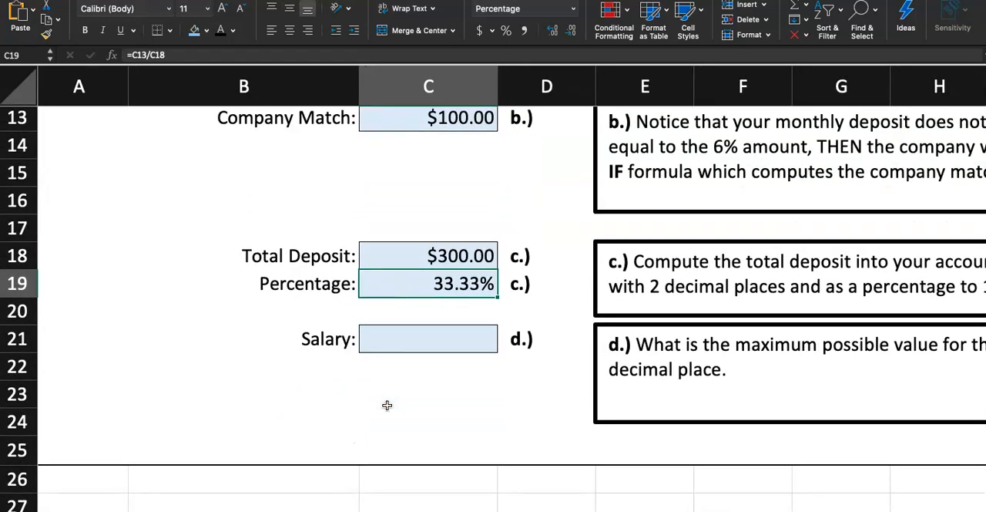
{"action": "left_click", "coordinate": [393, 346]}
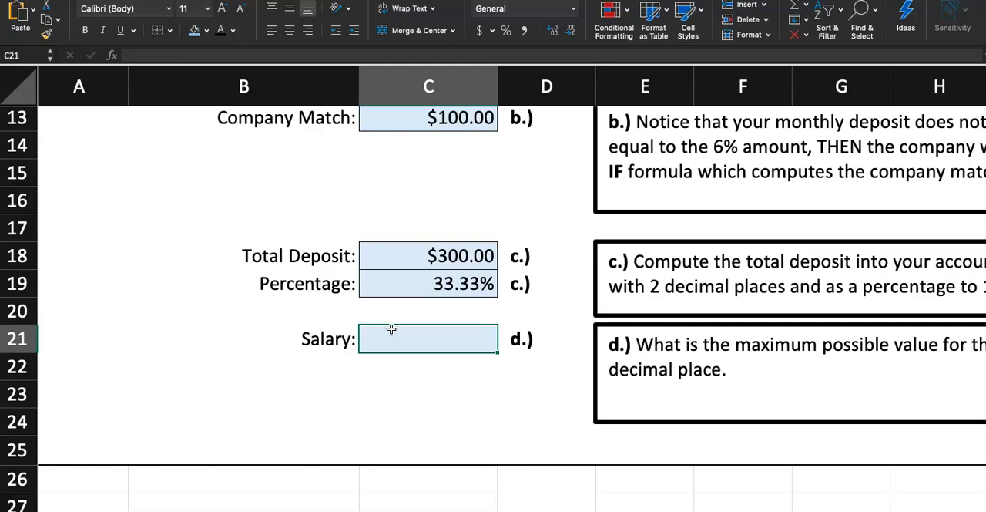
{"action": "scroll", "coordinate": [570, 404], "scroll_direction": "right", "scroll_amount": 3}
{"action": "scroll", "coordinate": [570, 405], "scroll_direction": "up", "scroll_amount": 1}
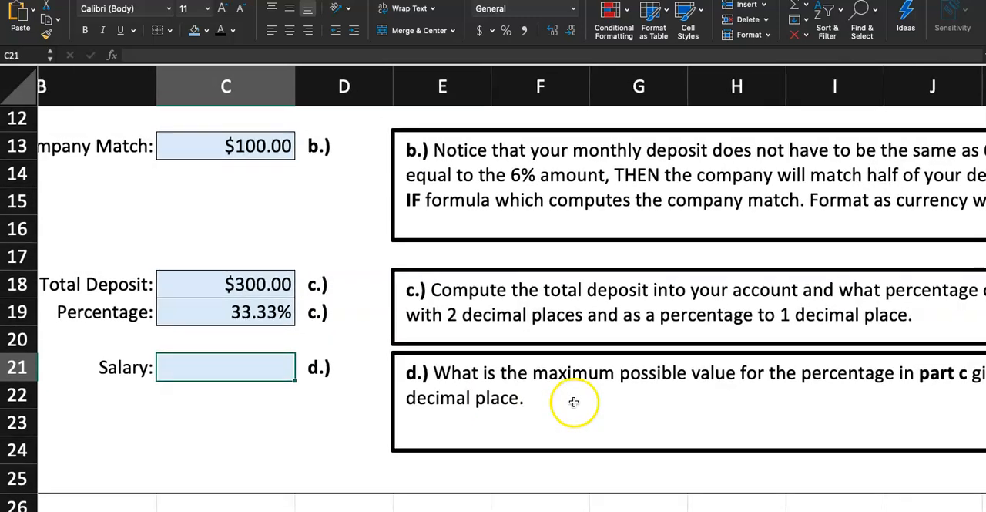
{"action": "left_click", "coordinate": [255, 369]}
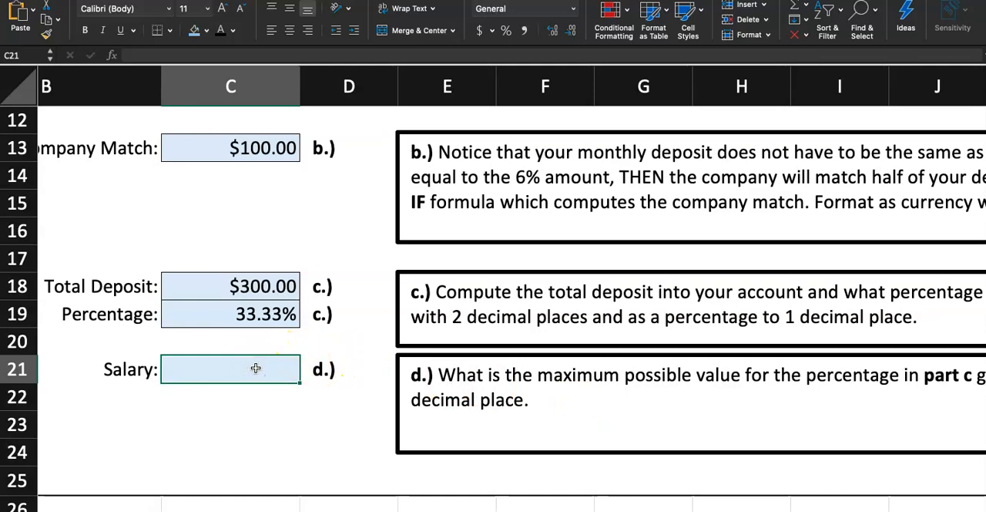
- Examine the salary, deposit, 6% and match values that limit the part c percentage, and select Monthly Deposit cell C6
{"action": "scroll", "coordinate": [256, 368], "scroll_direction": "up", "scroll_amount": 3}
{"action": "scroll", "coordinate": [256, 368], "scroll_direction": "down", "scroll_amount": 3}
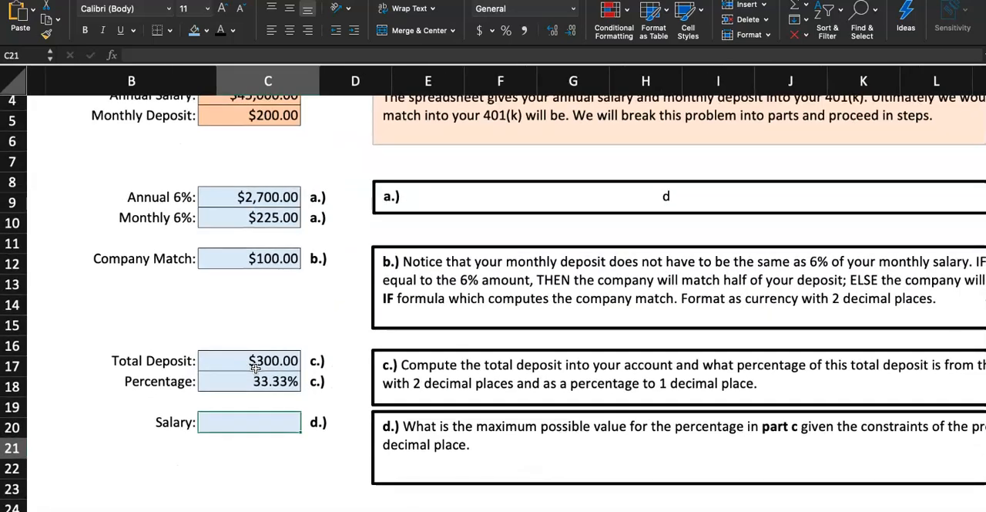
{"action": "scroll", "coordinate": [256, 369], "scroll_direction": "up", "scroll_amount": 4}
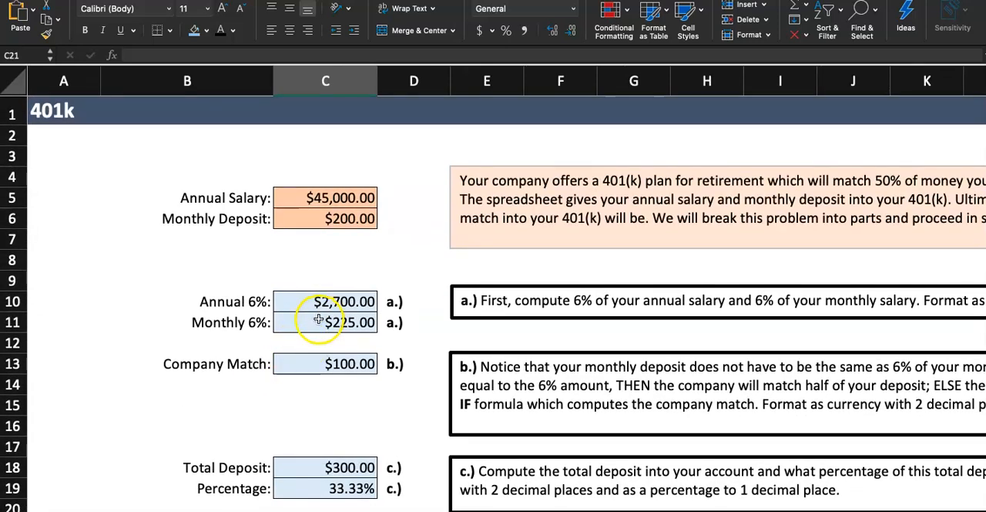
{"action": "scroll", "coordinate": [316, 322], "scroll_direction": "down", "scroll_amount": 2}
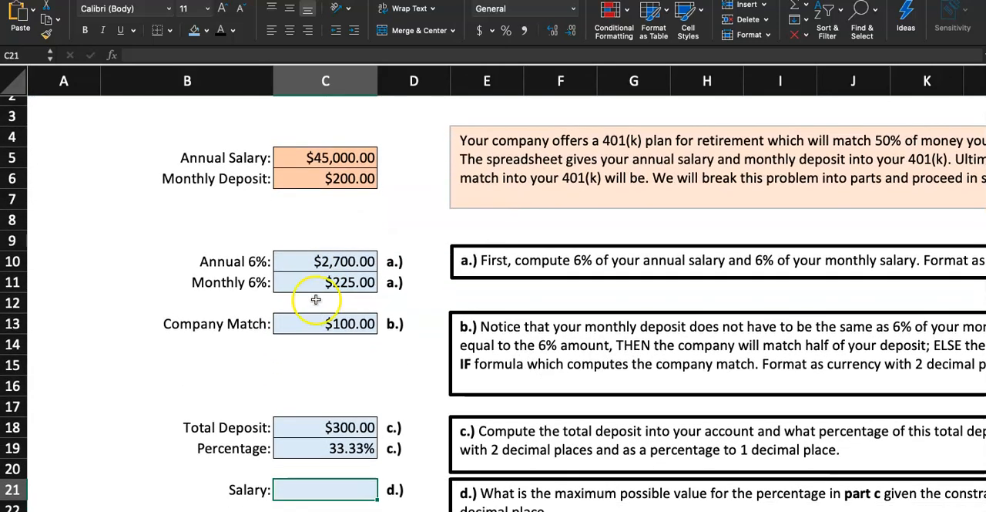
{"action": "left_click", "coordinate": [324, 180]}
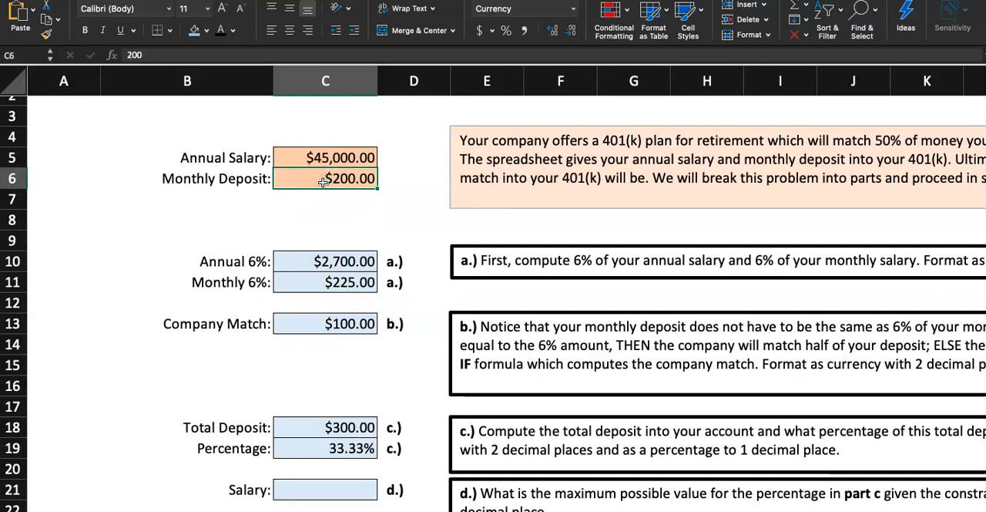
{"action": "scroll", "coordinate": [339, 237], "scroll_direction": "up", "scroll_amount": 1}
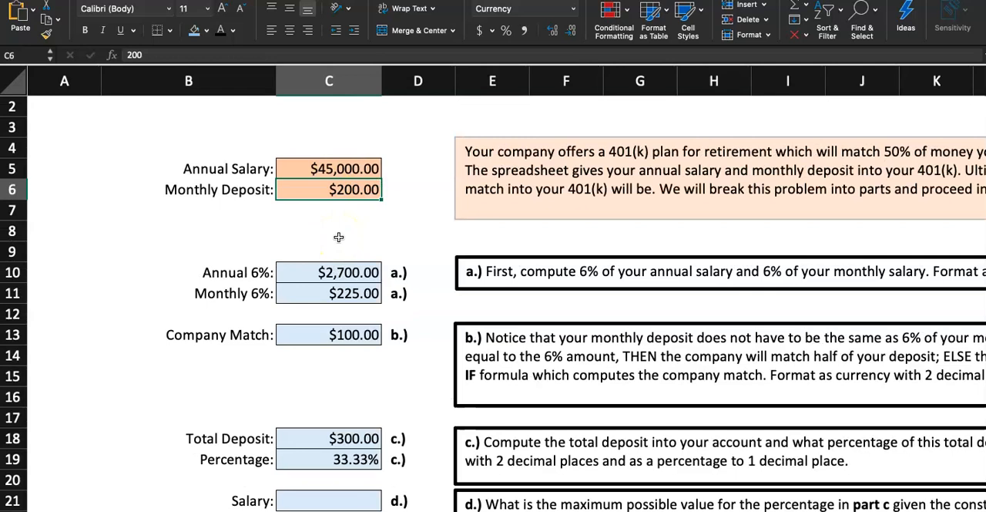
- Try monthly deposits of 0, 1 and 2 in cell C6 to test the company match percentage
{"action": "type", "text": "0"}
{"action": "key", "text": "Return"}
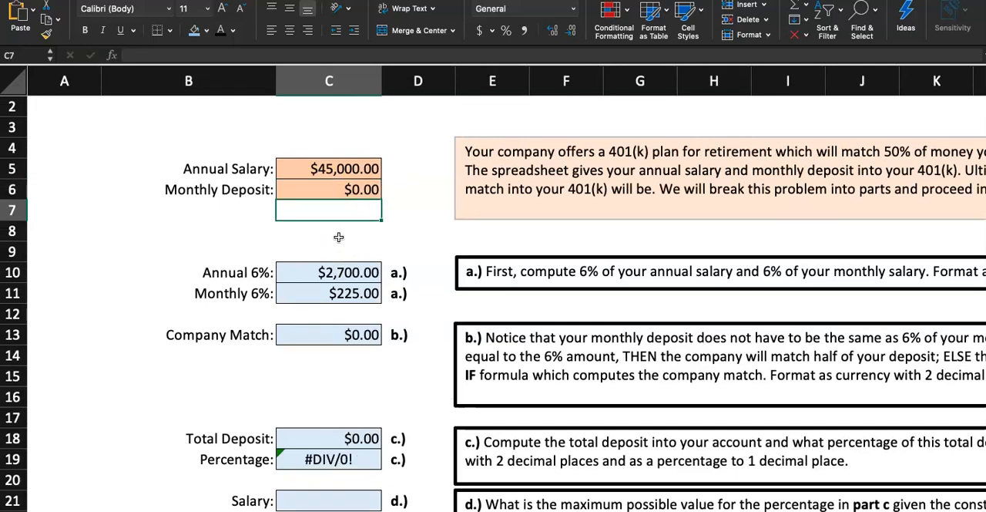
{"action": "left_click", "coordinate": [349, 192]}
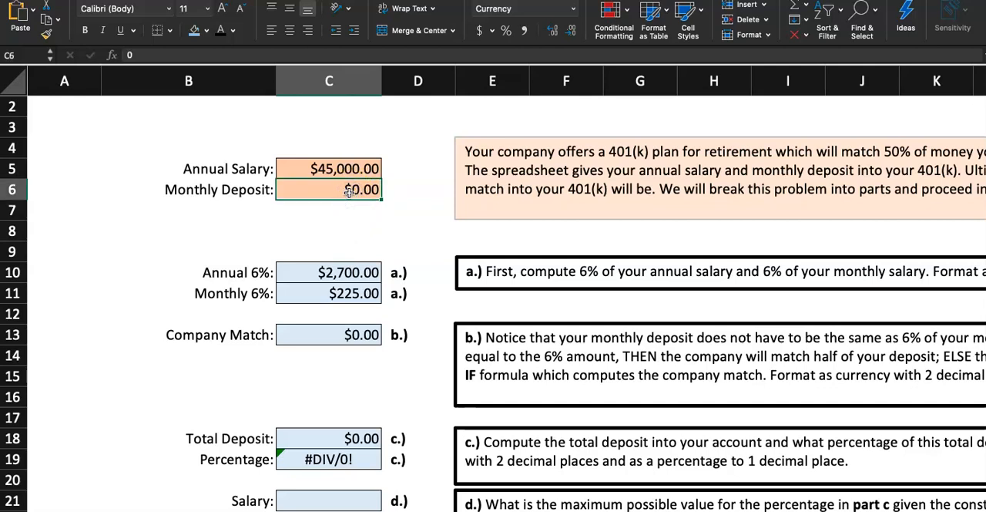
{"action": "type", "text": "1"}
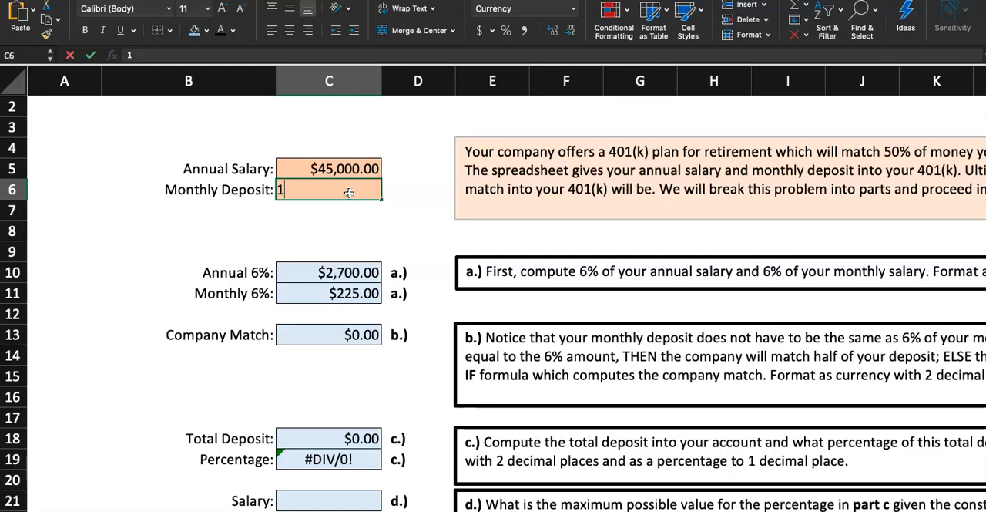
{"action": "key", "text": "Return"}
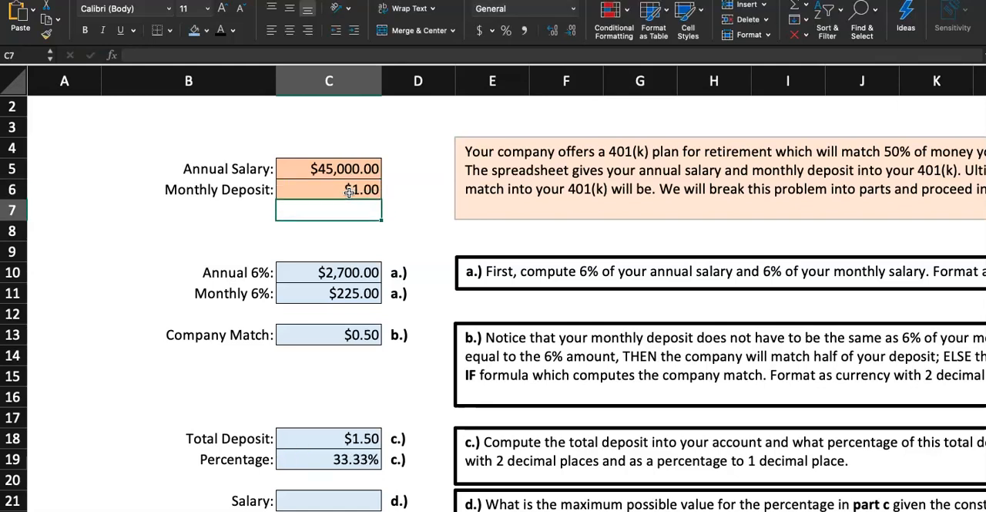
{"action": "left_click", "coordinate": [349, 192]}
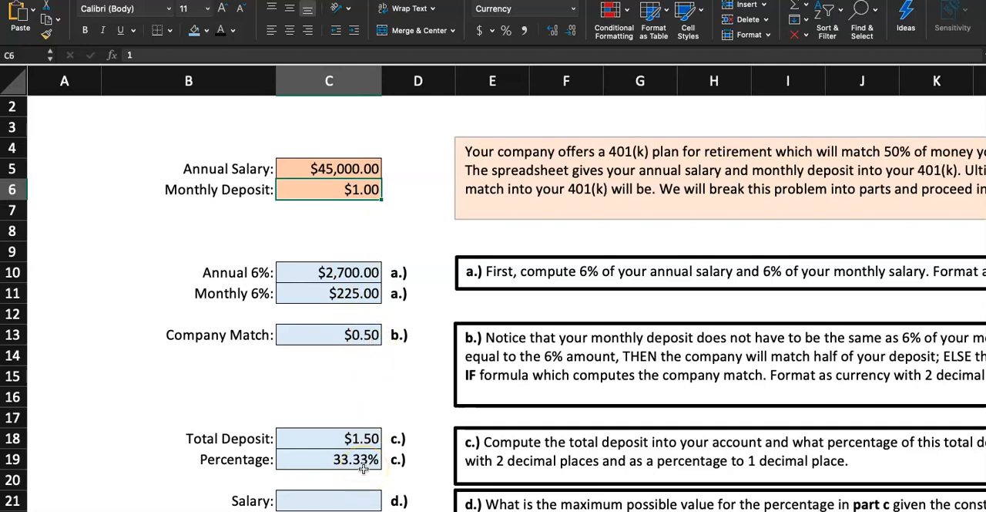
{"action": "type", "text": "2"}
{"action": "key", "text": "Return"}
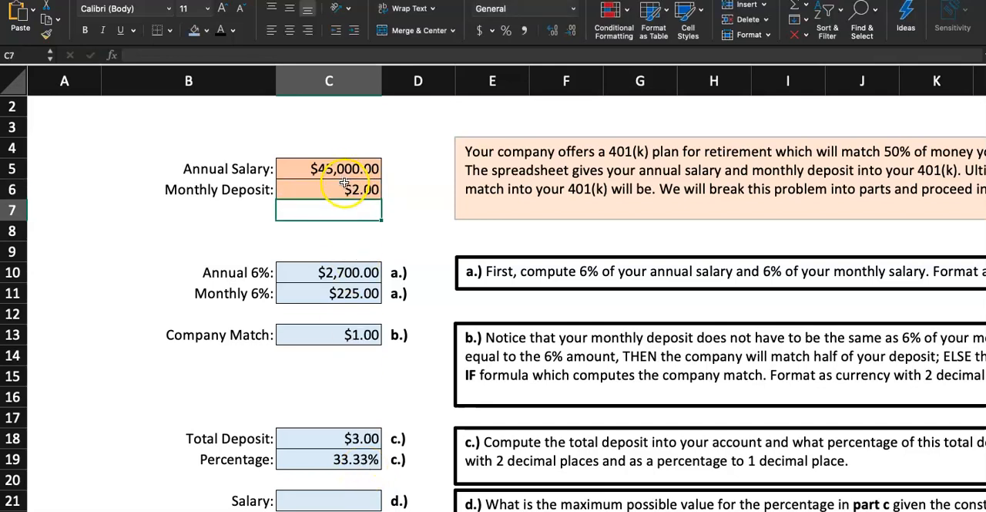
- Try small monthly deposits of 3, 4, 5, 6 and 7 one after another in cell C6
{"action": "scroll", "coordinate": [344, 193], "scroll_direction": "up", "scroll_amount": 2}
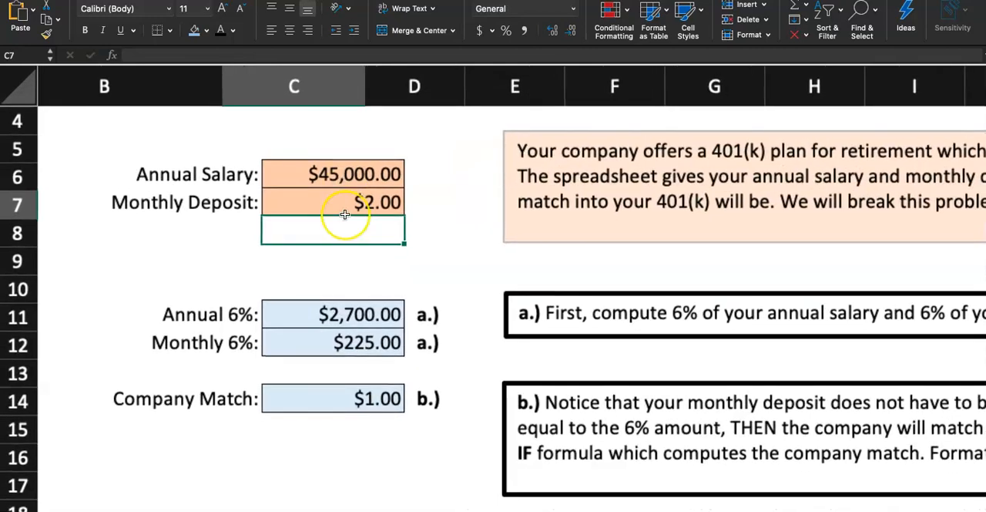
{"action": "scroll", "coordinate": [341, 213], "scroll_direction": "up", "scroll_amount": 2}
{"action": "scroll", "coordinate": [351, 177], "scroll_direction": "up", "scroll_amount": 2}
{"action": "scroll", "coordinate": [351, 177], "scroll_direction": "left", "scroll_amount": 1}
{"action": "scroll", "coordinate": [352, 177], "scroll_direction": "down", "scroll_amount": 1}
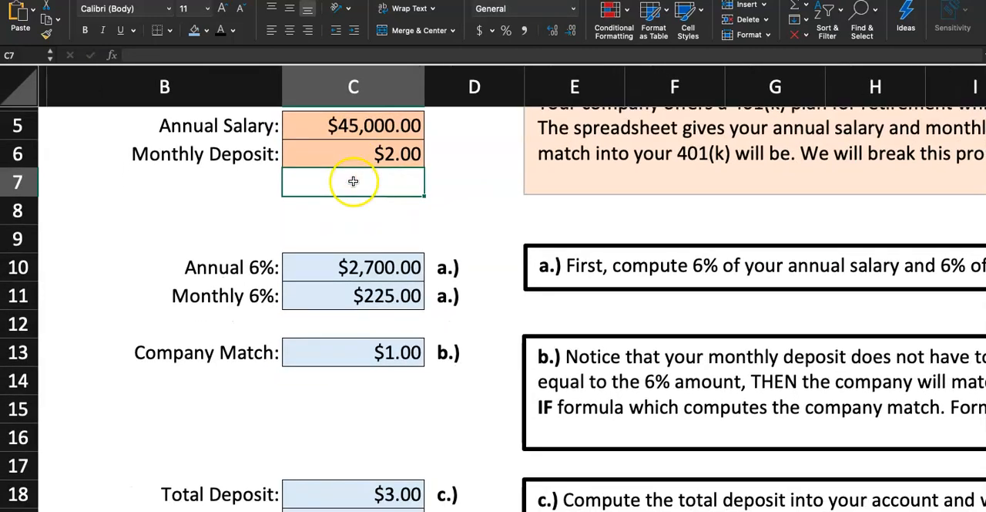
{"action": "left_click", "coordinate": [349, 151]}
{"action": "type", "text": "3"}
{"action": "key", "text": "Return"}
{"action": "left_click", "coordinate": [349, 151]}
{"action": "type", "text": "4"}
{"action": "key", "text": "Return"}
{"action": "left_click", "coordinate": [348, 150]}
{"action": "type", "text": "5"}
{"action": "key", "text": "Return"}
{"action": "left_click", "coordinate": [349, 150]}
{"action": "type", "text": "6"}
{"action": "key", "text": "Return"}
{"action": "left_click", "coordinate": [349, 151]}
{"action": "type", "text": "7"}
{"action": "key", "text": "Return"}
- Set the Monthly Deposit in cell C6 back to 200
{"action": "left_click", "coordinate": [348, 150]}
{"action": "type", "text": "200"}
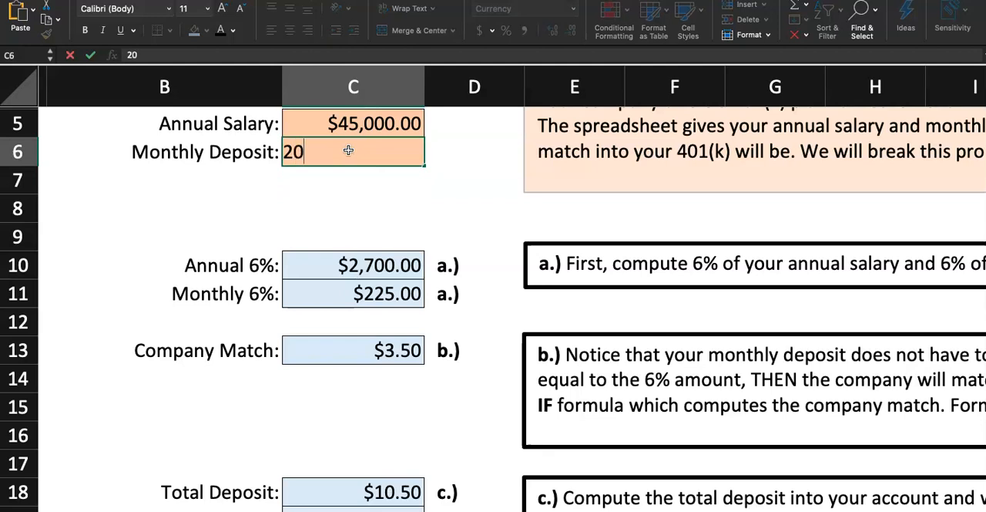
{"action": "key", "text": "Return"}
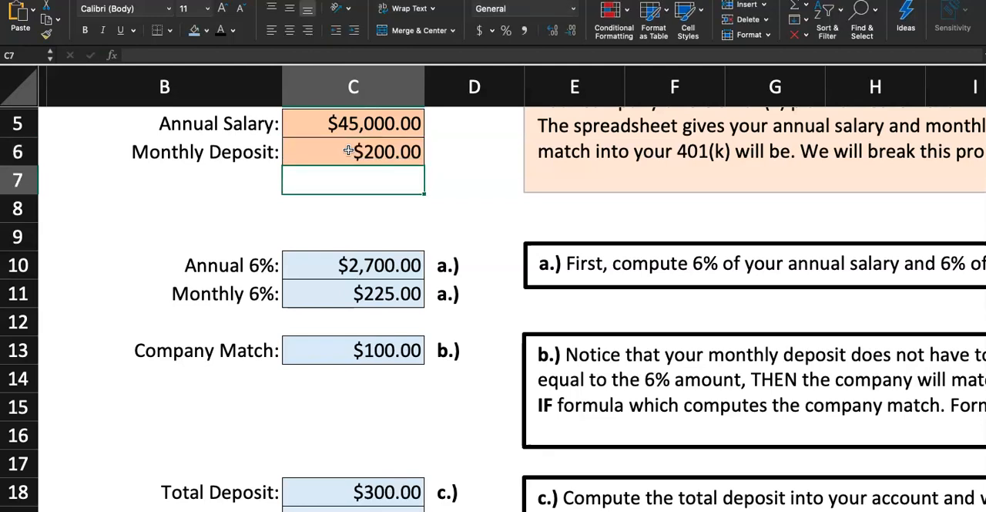
- Try monthly deposits of 210, 220 and 224 in cell C6, and inspect the percentage in cell C19
{"action": "scroll", "coordinate": [352, 247], "scroll_direction": "down", "scroll_amount": 3}
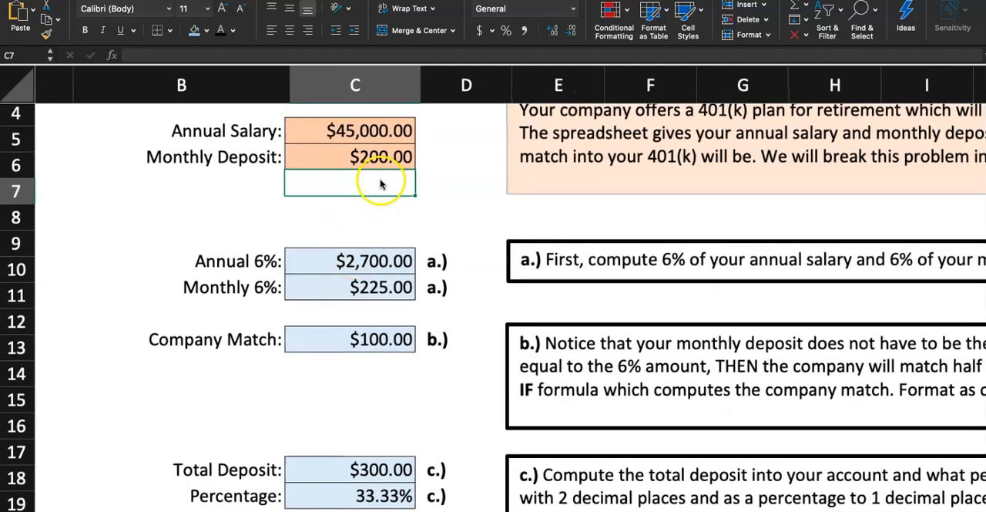
{"action": "scroll", "coordinate": [381, 183], "scroll_direction": "left", "scroll_amount": 2}
{"action": "left_click", "coordinate": [392, 171]}
{"action": "type", "text": "210"}
{"action": "key", "text": "Return"}
{"action": "left_click", "coordinate": [392, 171]}
{"action": "type", "text": "2"}
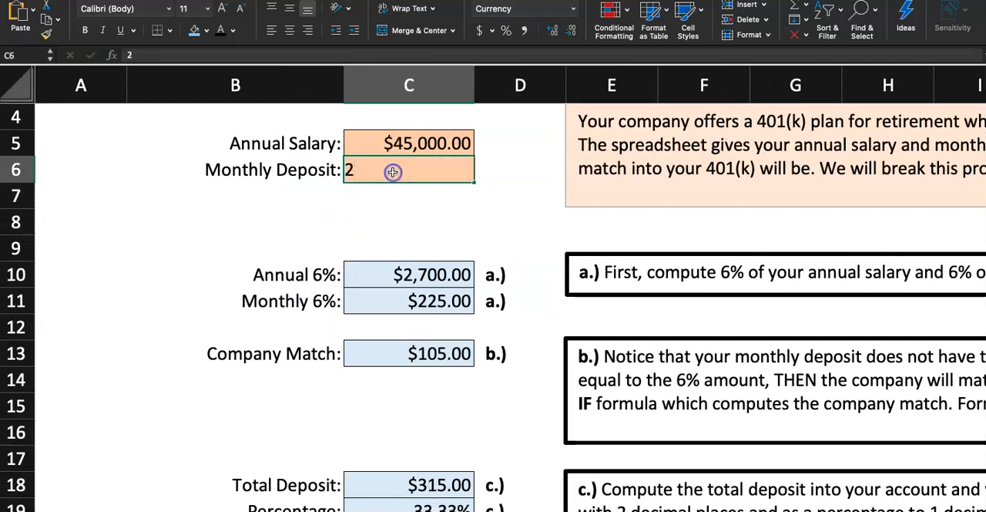
{"action": "type", "text": "20"}
{"action": "key", "text": "Return"}
{"action": "left_click", "coordinate": [393, 171]}
{"action": "type", "text": "2"}
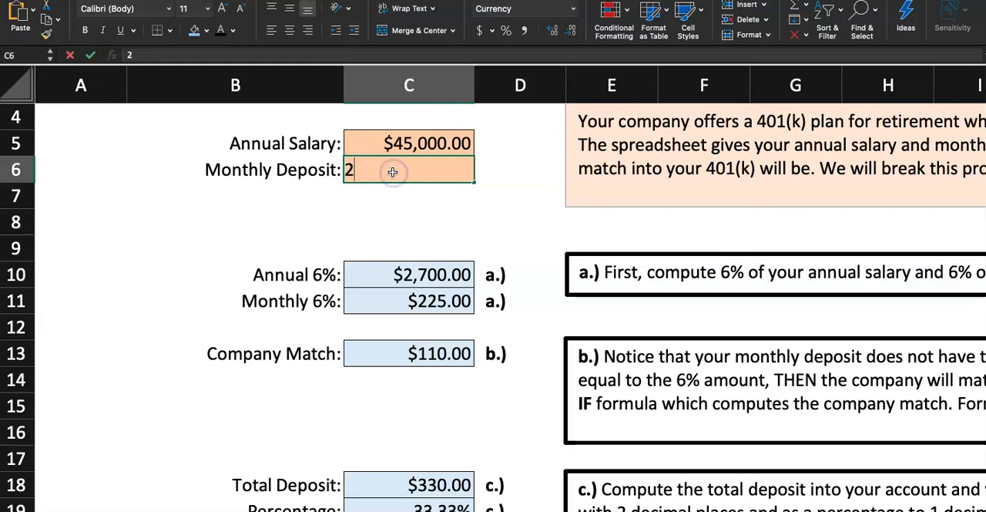
{"action": "type", "text": "24"}
{"action": "key", "text": "Return"}
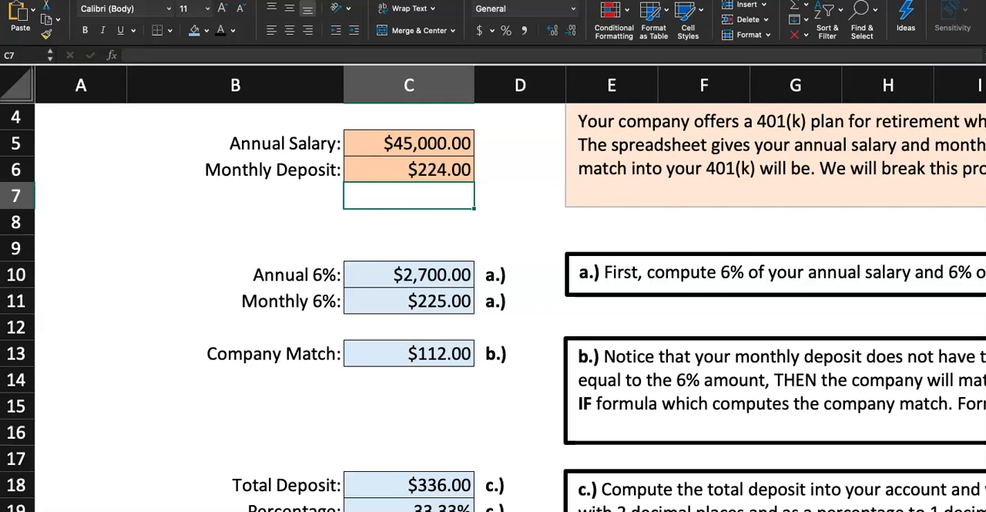
{"action": "left_click", "coordinate": [385, 508]}
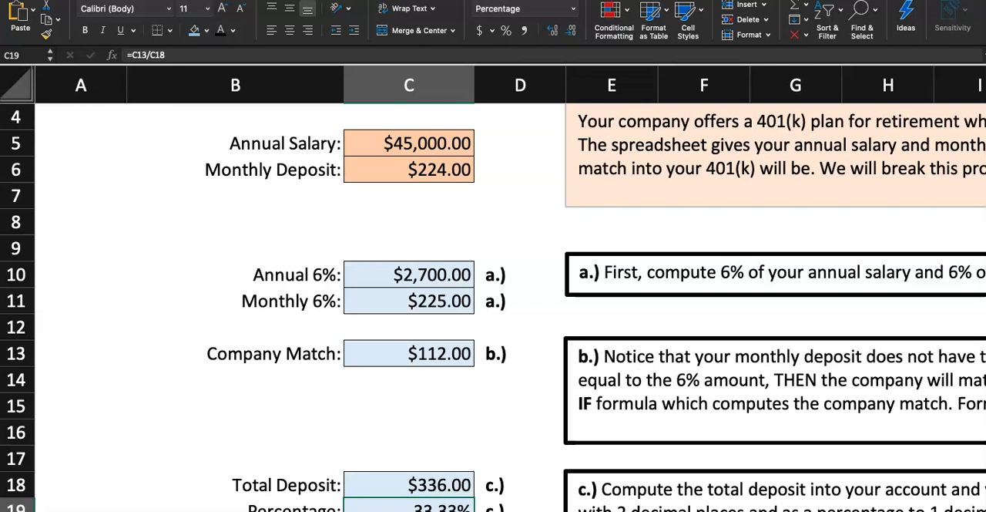
- Try a monthly deposit of 225 in cell C6, equal to the monthly 6% amount
{"action": "left_click", "coordinate": [394, 170]}
{"action": "type", "text": "225"}
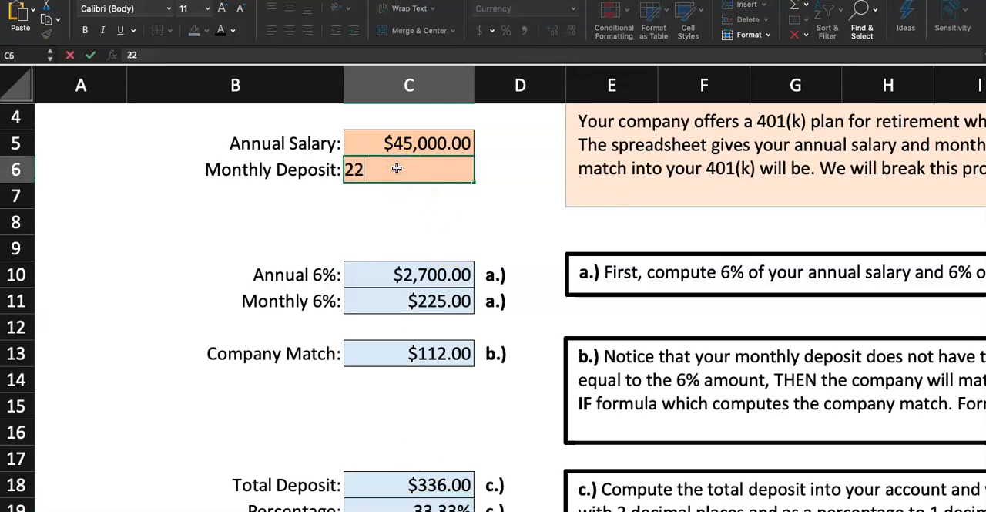
{"action": "key", "text": "Return"}
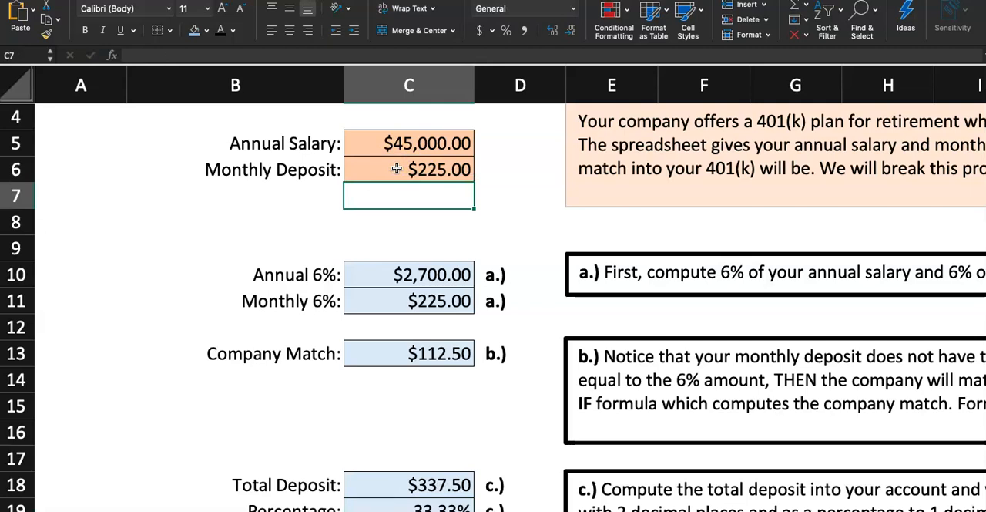
- Try monthly deposits of 500 and 230 in cell C6, comparing against the monthly 6% amount in C11
{"action": "left_click", "coordinate": [396, 169]}
{"action": "type", "text": "500"}
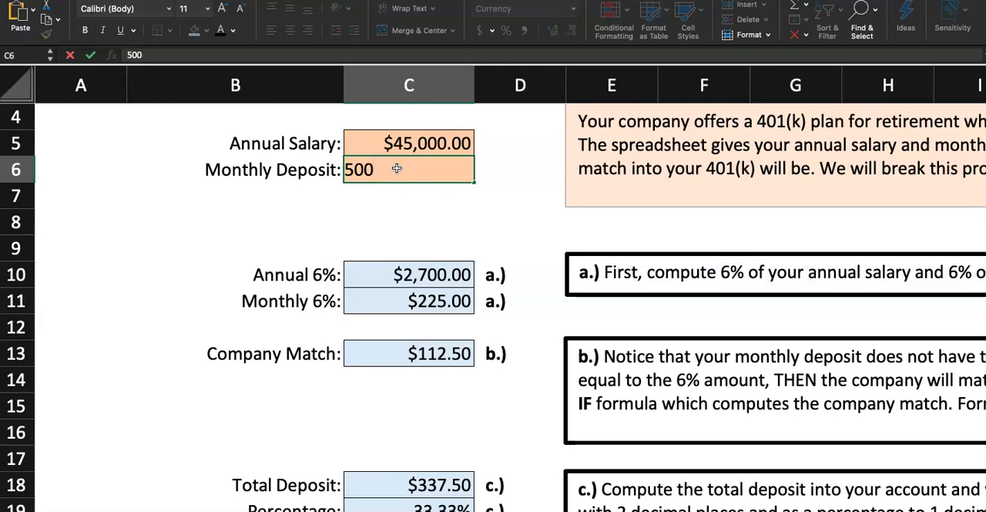
{"action": "key", "text": "Return"}
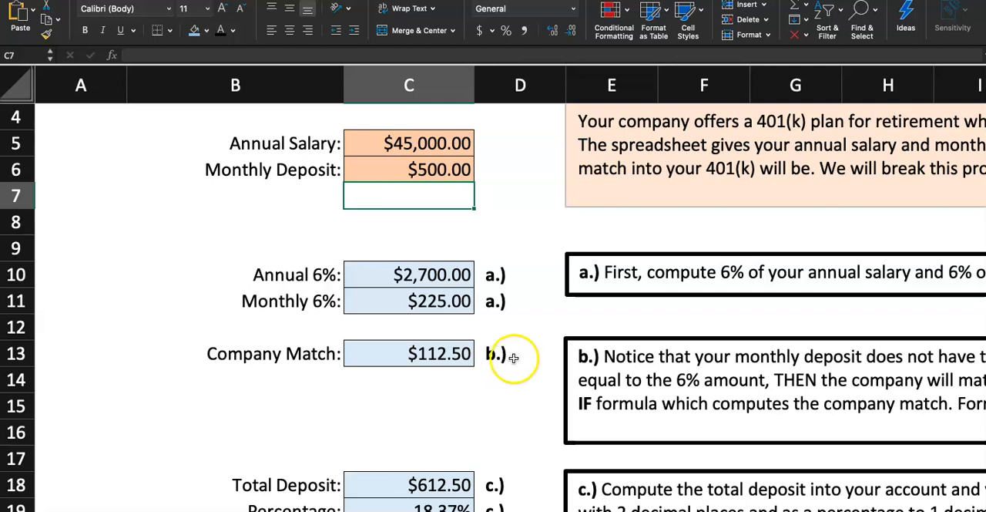
{"action": "left_click", "coordinate": [457, 310]}
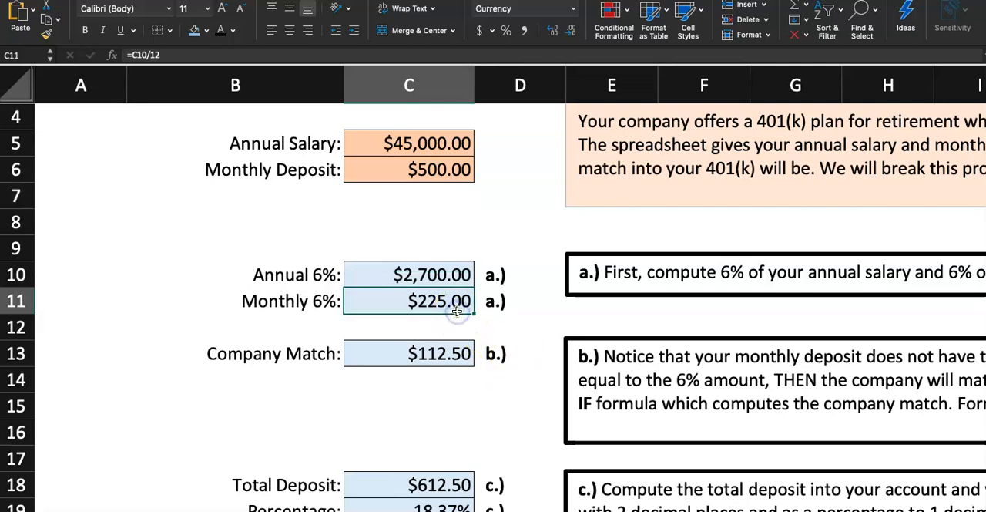
{"action": "left_click", "coordinate": [442, 178]}
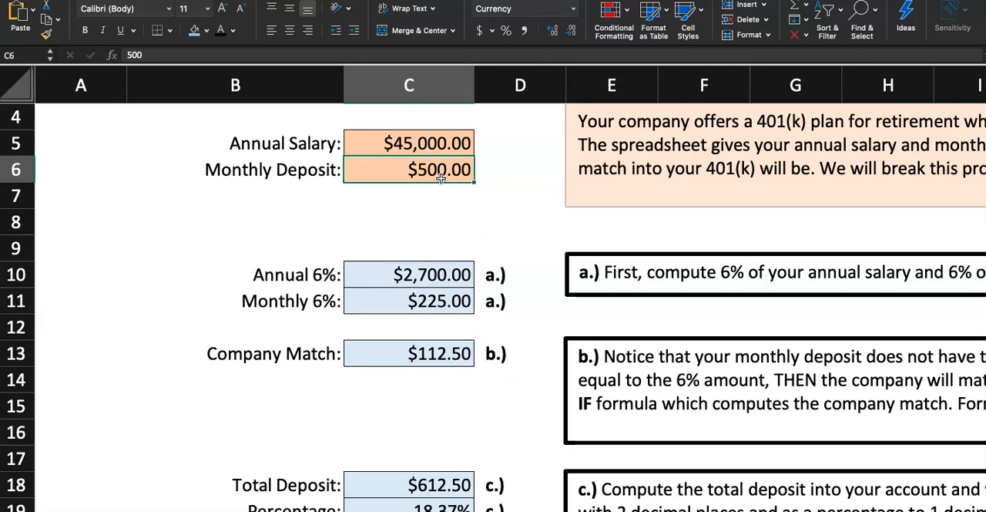
{"action": "type", "text": "230"}
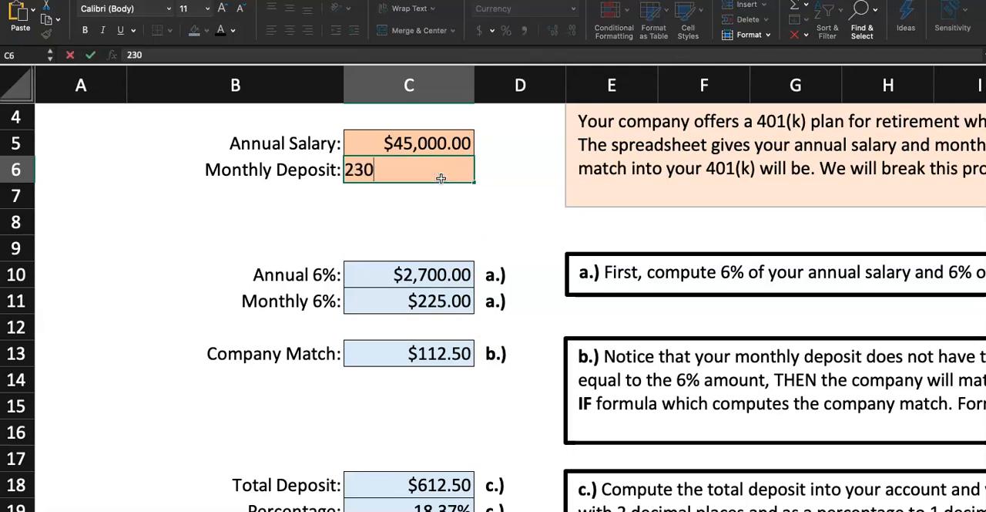
{"action": "key", "text": "Return"}
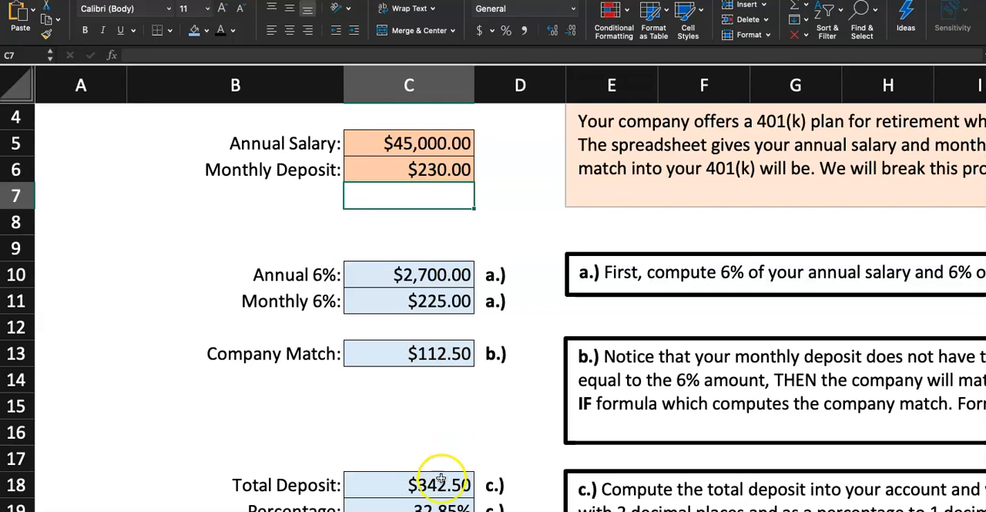
- Try monthly deposits of 223, 225 and 226 in cell C6, just around the monthly 6% amount
{"action": "left_click", "coordinate": [402, 171]}
{"action": "type", "text": "223"}
{"action": "key", "text": "Return"}
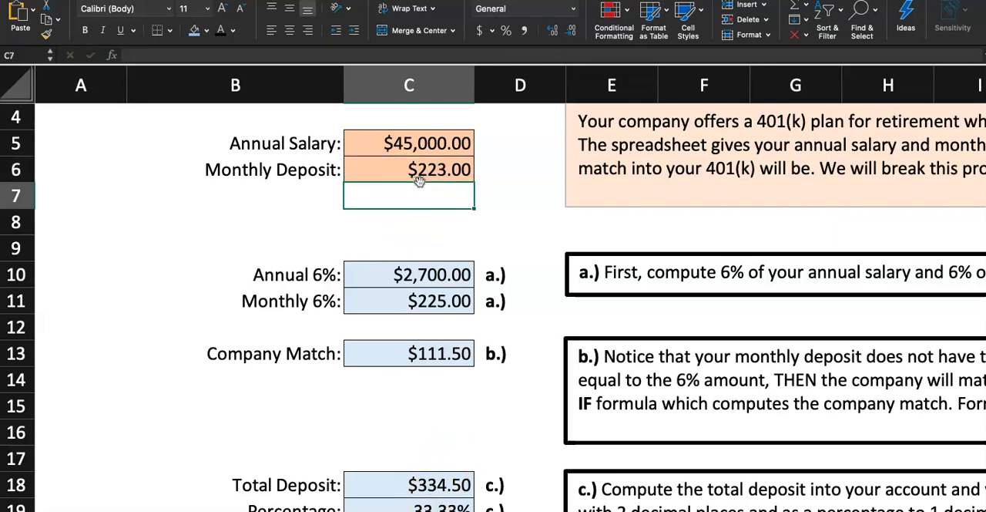
{"action": "left_click", "coordinate": [417, 173]}
{"action": "type", "text": "25"}
{"action": "key", "text": "Return"}
{"action": "left_click", "coordinate": [414, 170]}
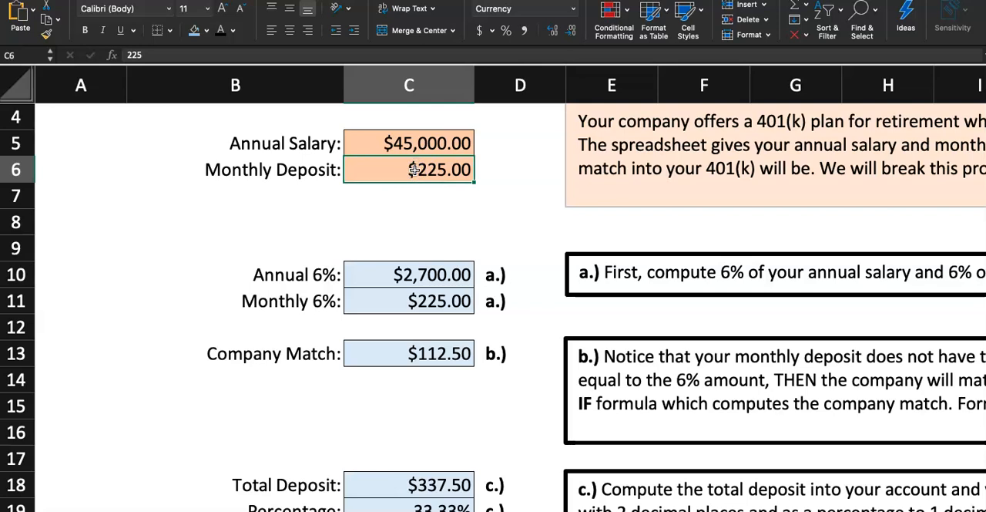
{"action": "type", "text": "226"}
{"action": "key", "text": "Return"}
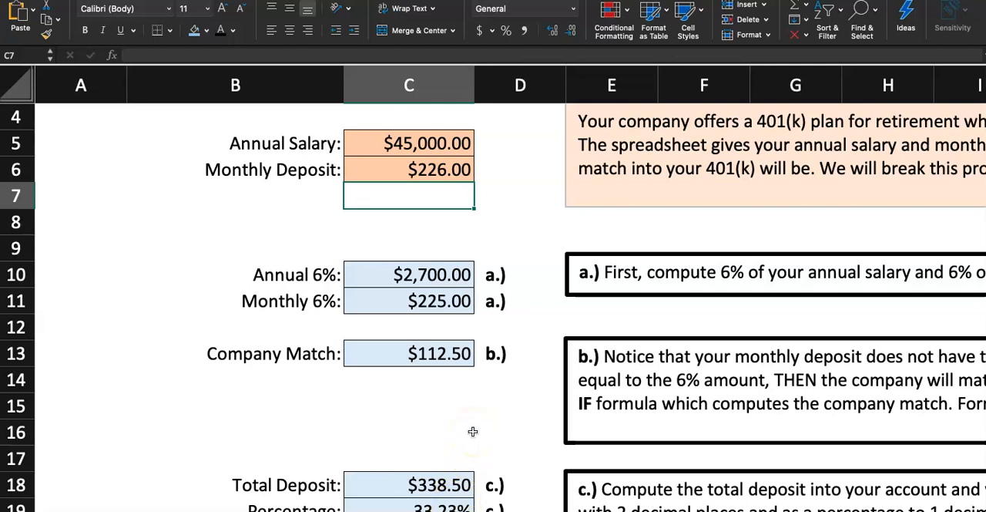
- Restore the Monthly Deposit in cell C6 to its original 200
{"action": "left_click", "coordinate": [416, 169]}
{"action": "type", "text": "200"}
{"action": "key", "text": "Return"}
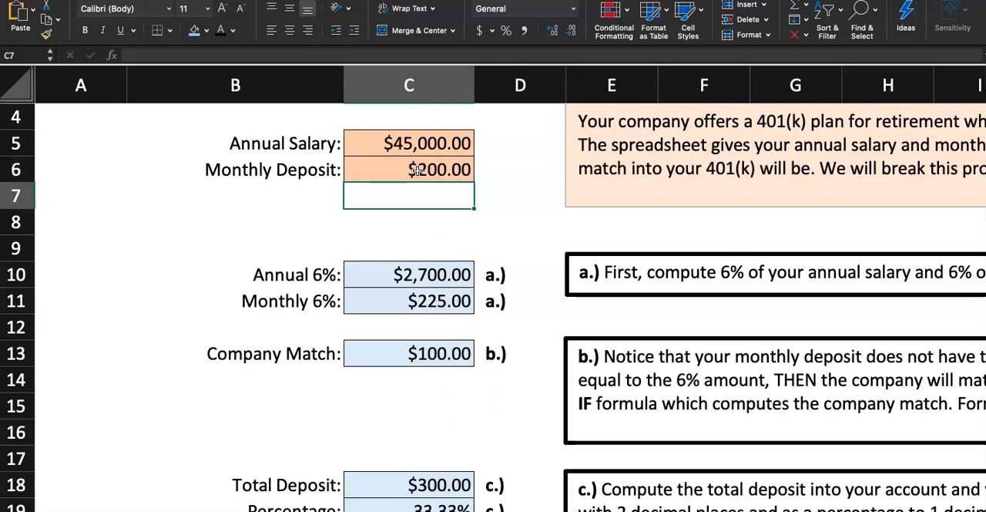
- Switch to the Excel Homework - 401K presentation in Google Slides and read the "Consider the two cases" slide
{"action": "scroll", "coordinate": [416, 171], "scroll_direction": "down", "scroll_amount": 2}
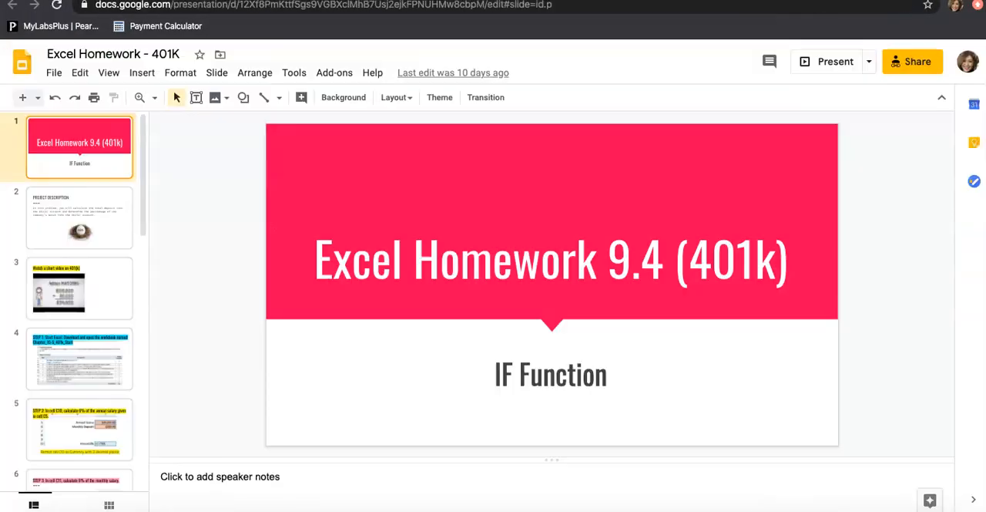
{"action": "scroll", "coordinate": [128, 338], "scroll_direction": "down", "scroll_amount": 10}
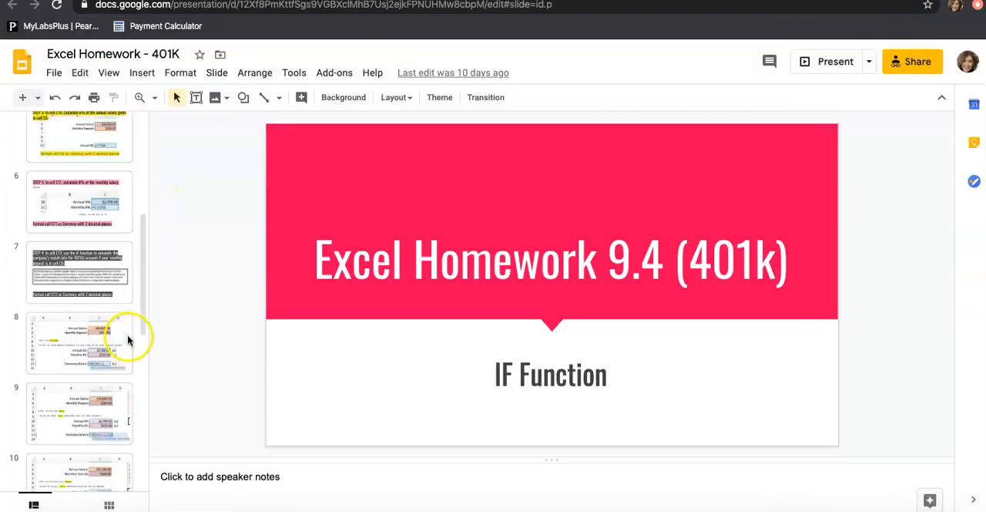
{"action": "left_click", "coordinate": [96, 253]}
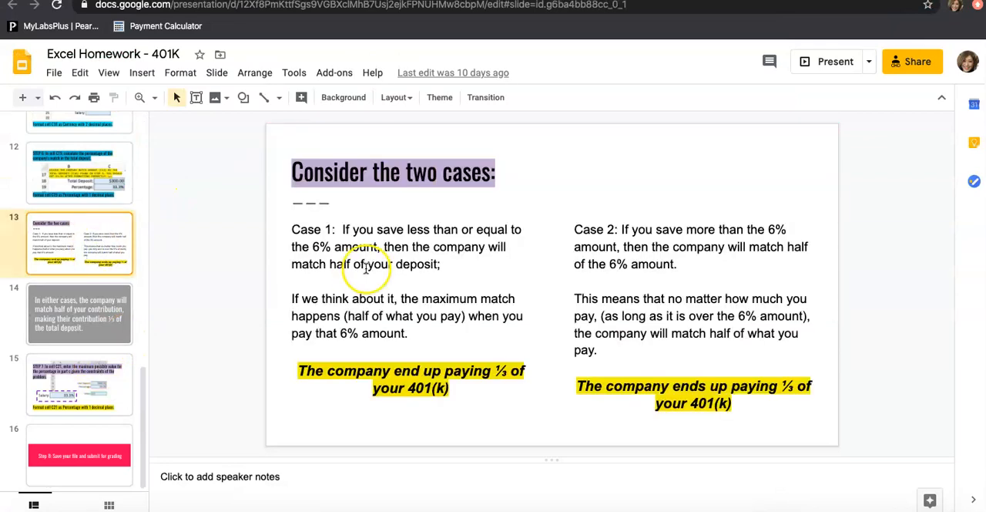